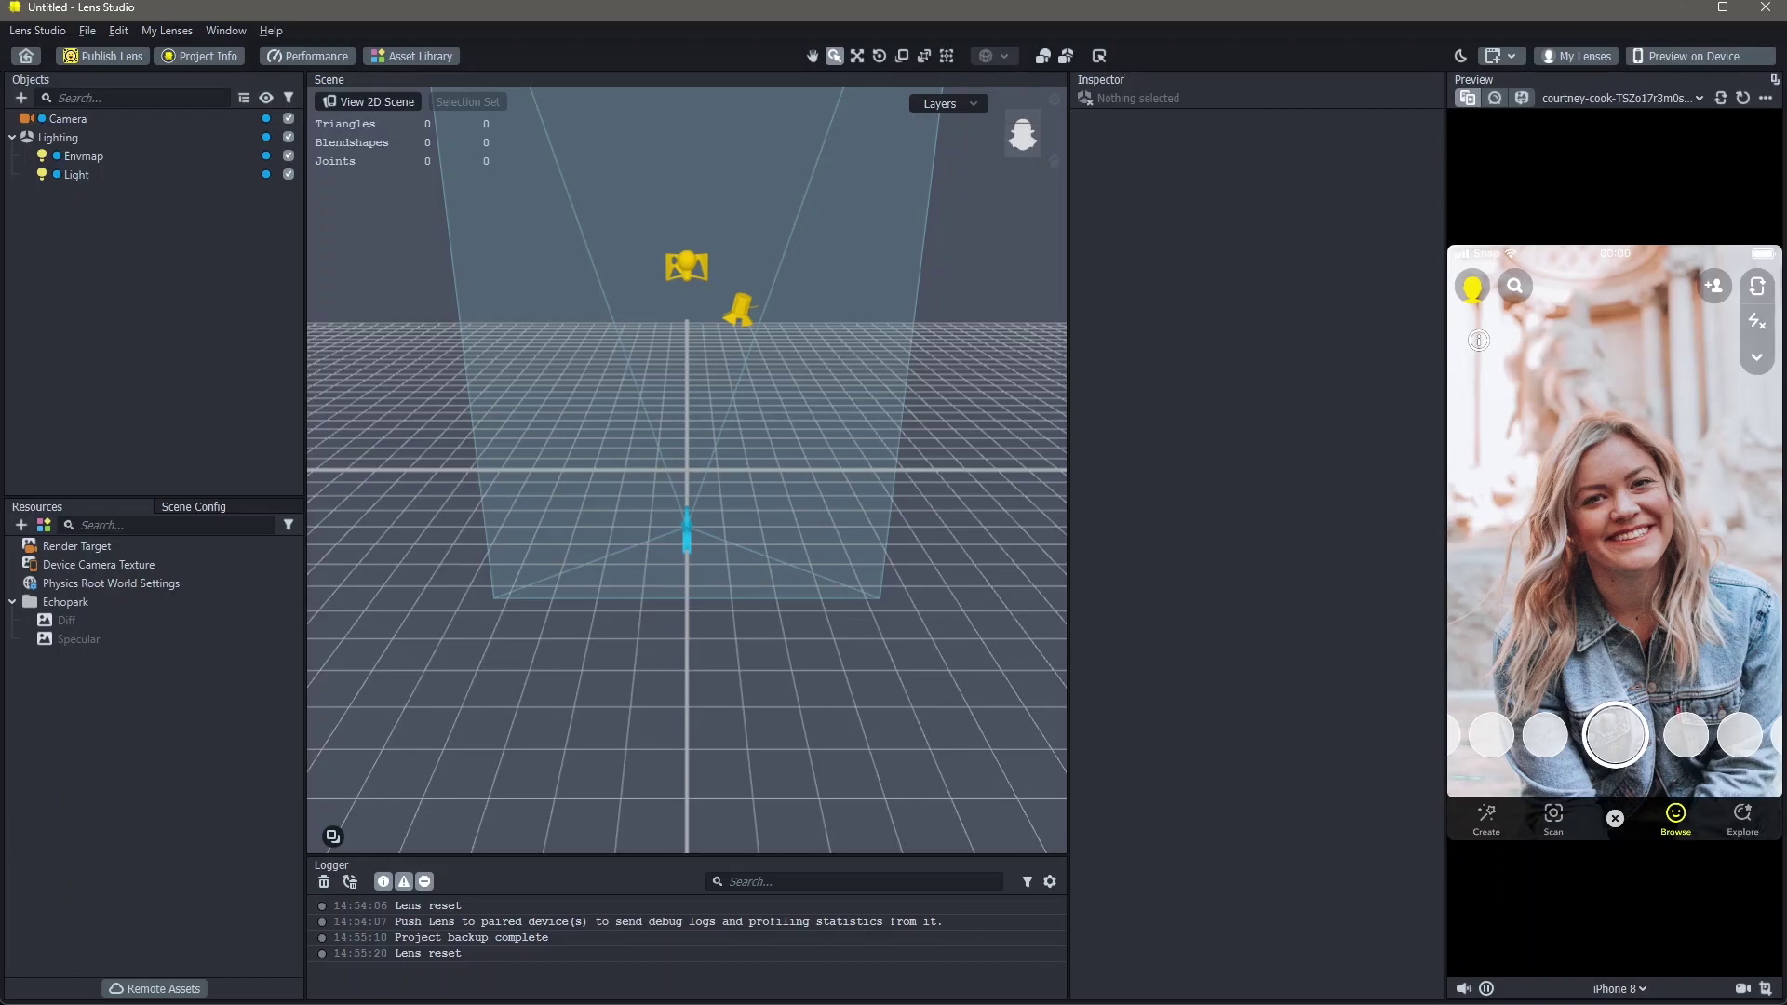
# Step: Open the SOL Grain folder in File Explorer and look through the Grain 1, 2 and 3 images
pyautogui.click(1131, 981)
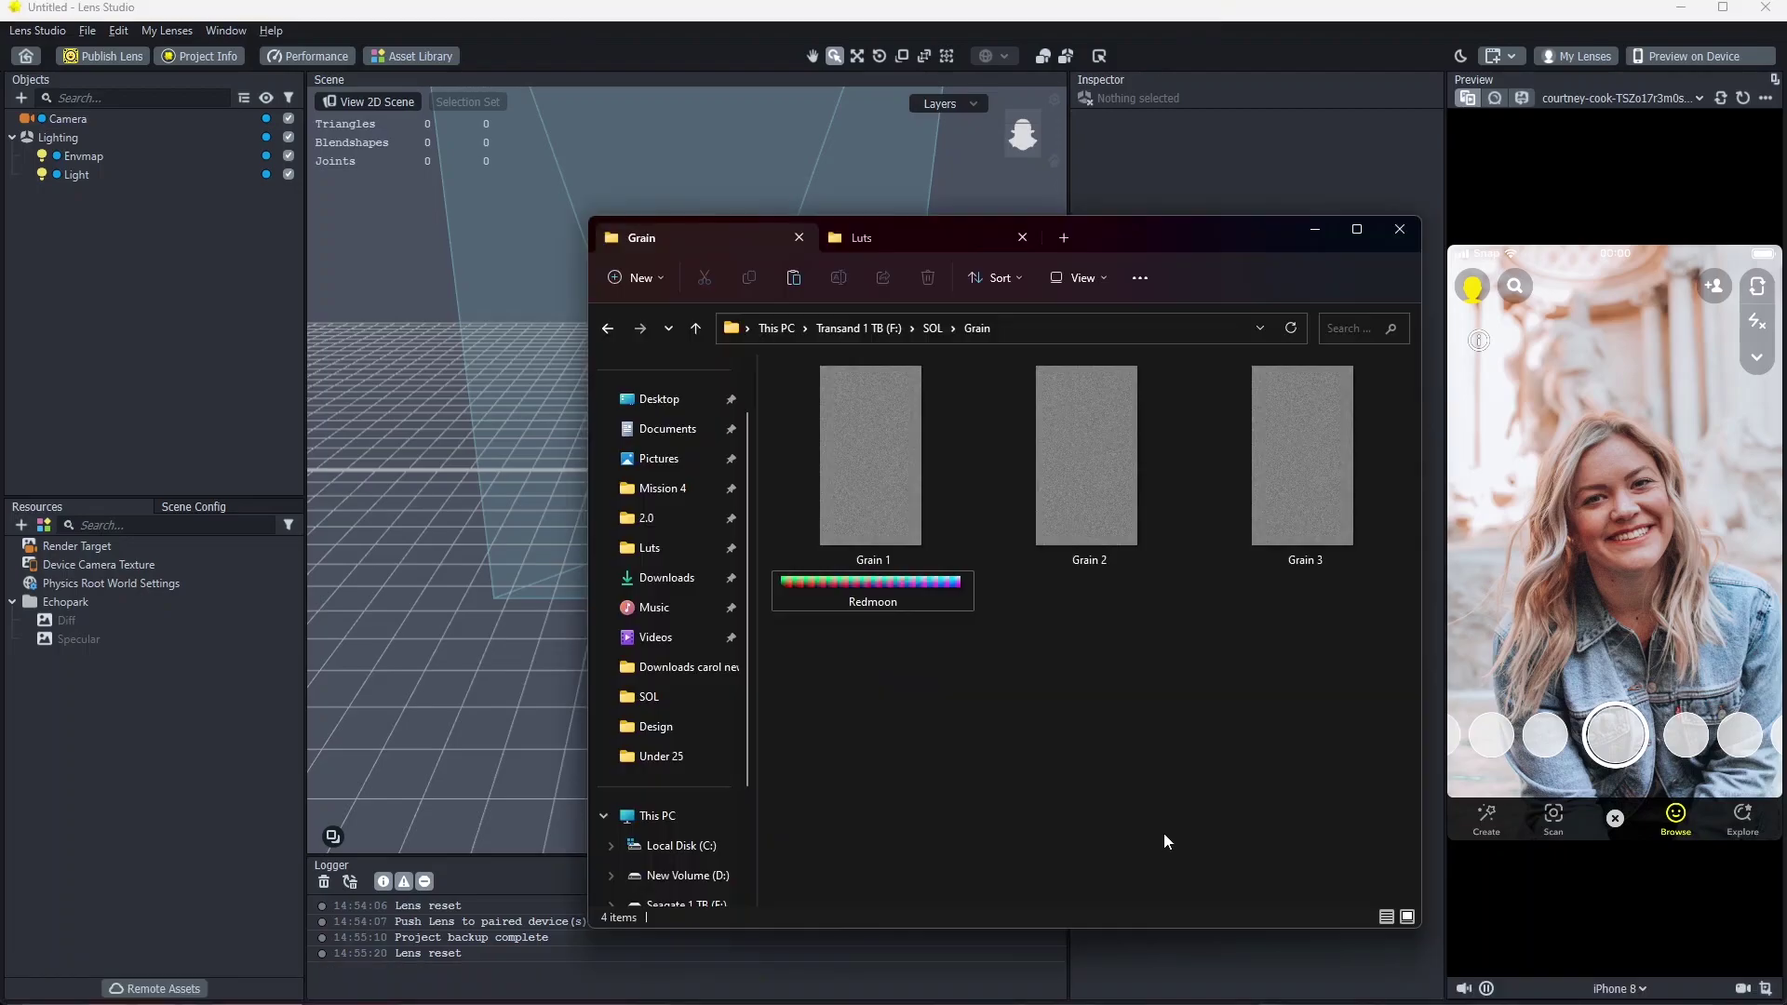
pyautogui.click(905, 533)
pyautogui.click(1251, 523)
pyautogui.click(1119, 525)
pyautogui.click(924, 519)
pyautogui.click(1254, 679)
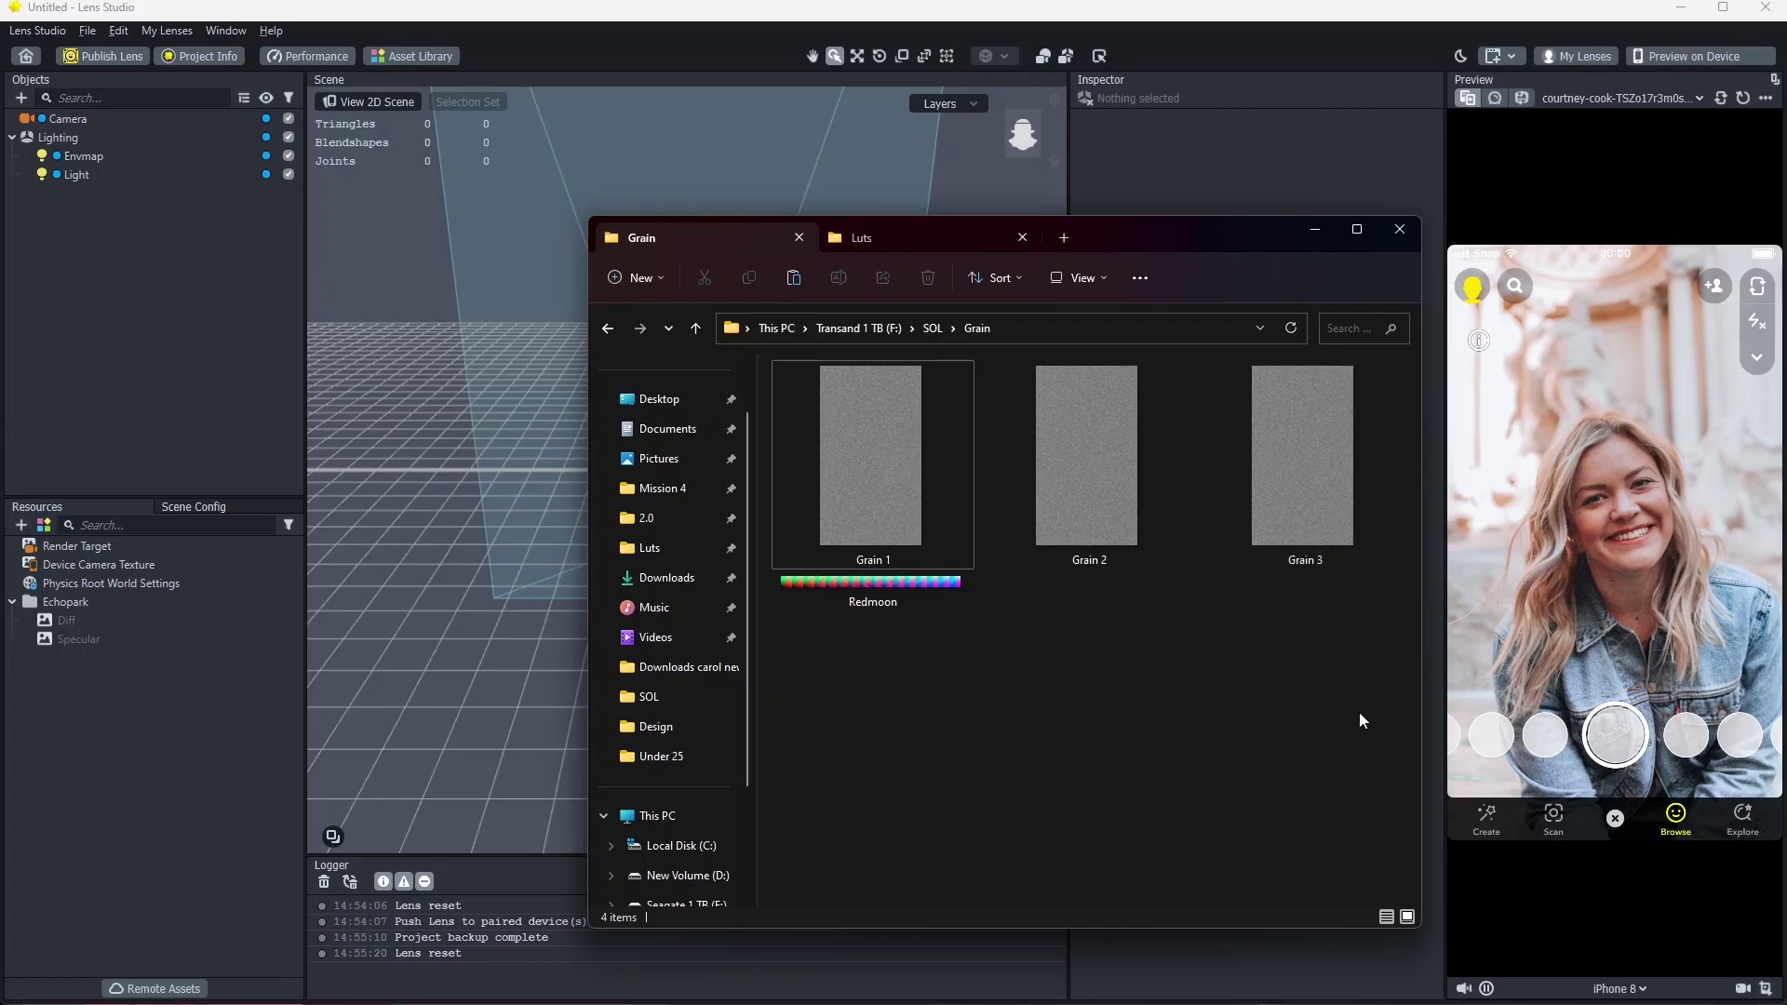
pyautogui.moveTo(1349, 996)
pyautogui.click(1059, 997)
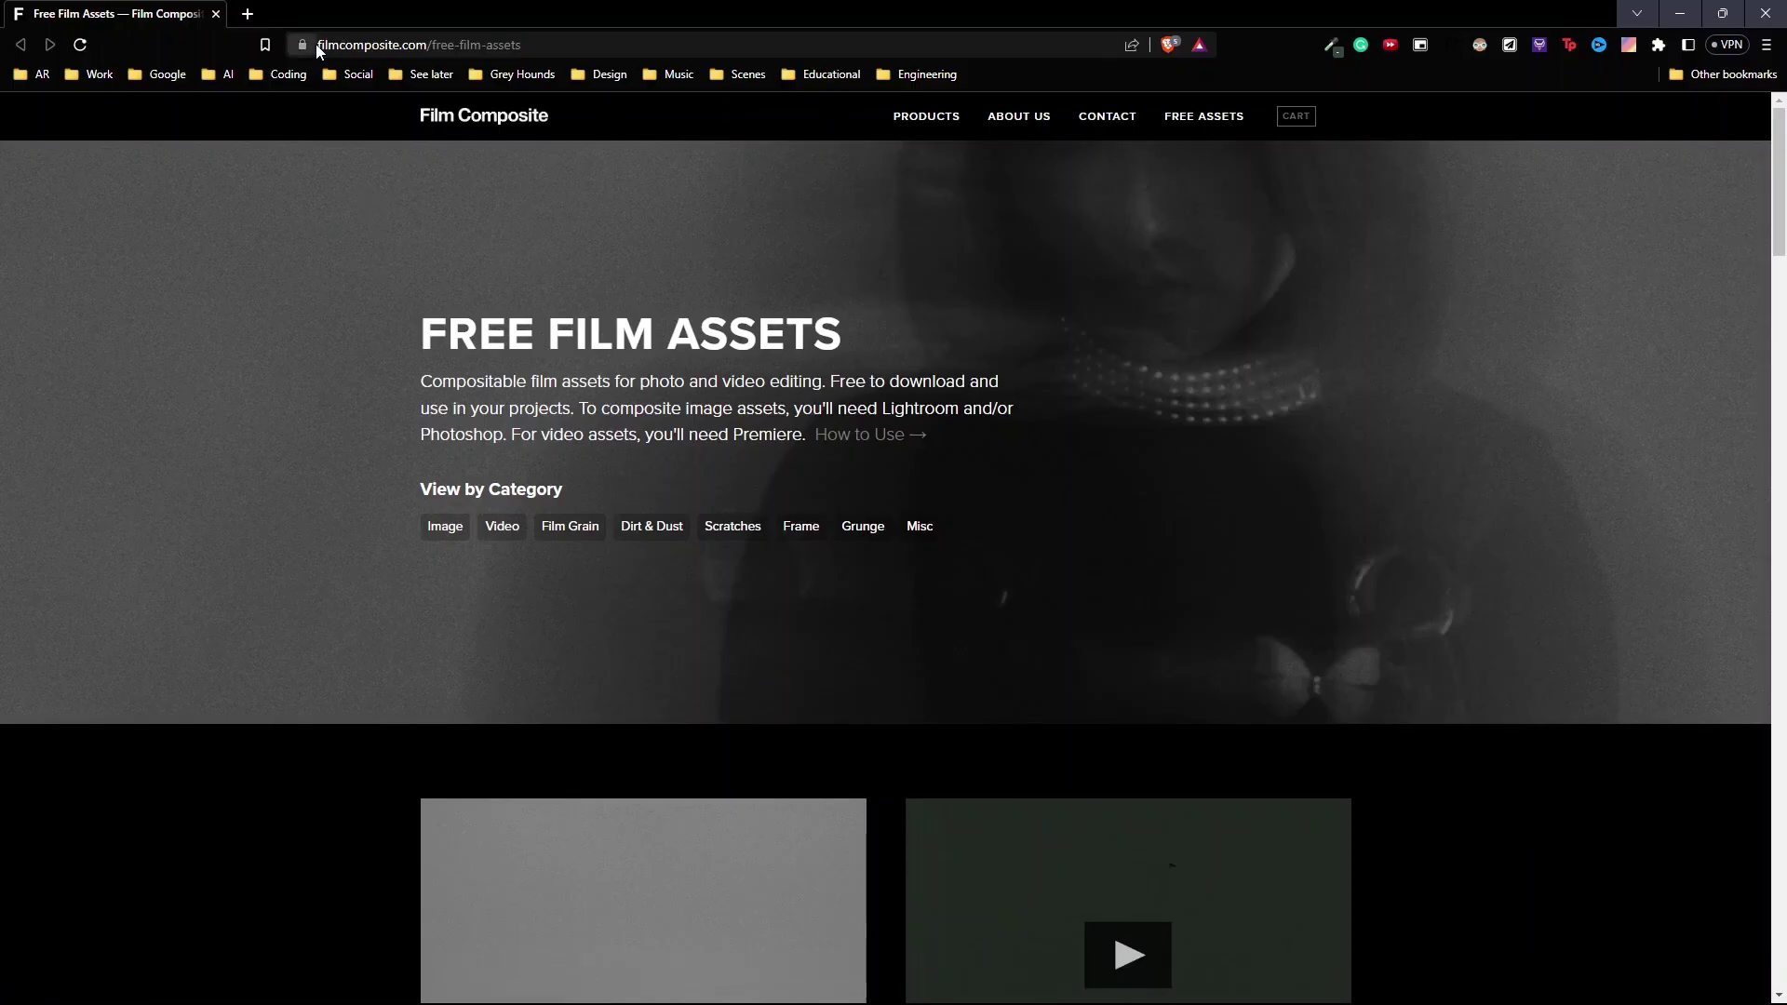
pyautogui.scroll(-3, 535, 519)
pyautogui.scroll(3, 558, 540)
pyautogui.scroll(-8, 857, 578)
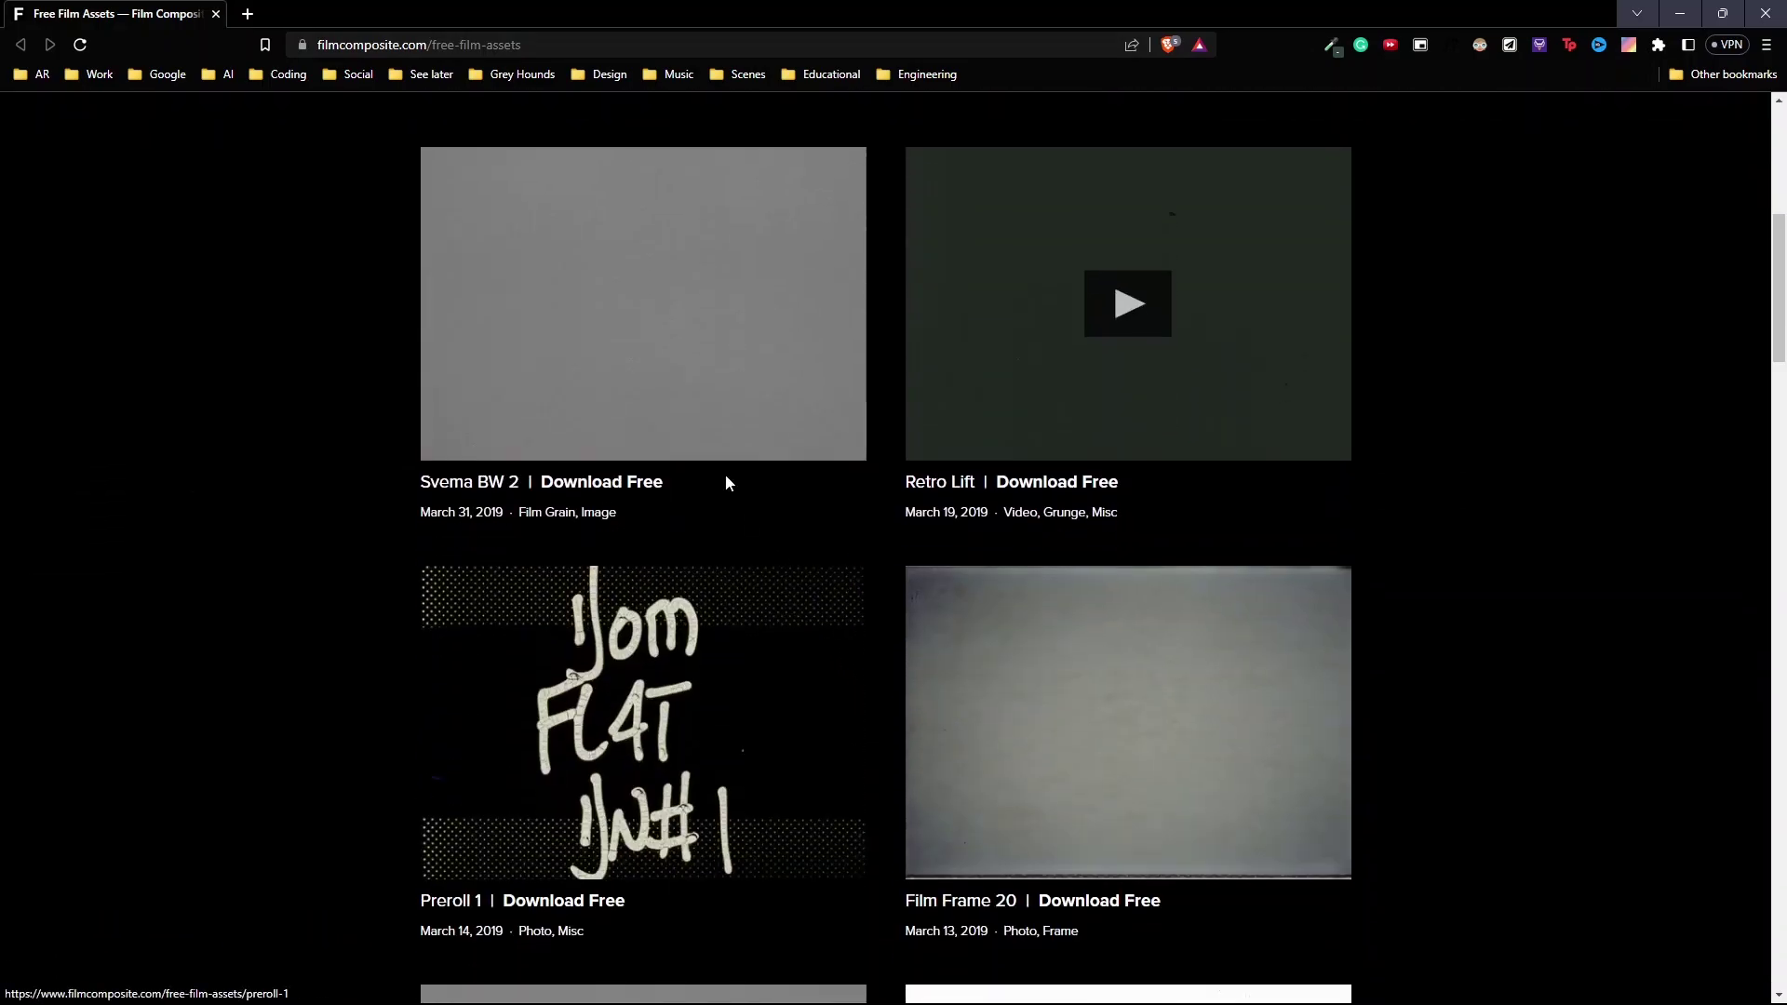
pyautogui.scroll(8, 1061, 633)
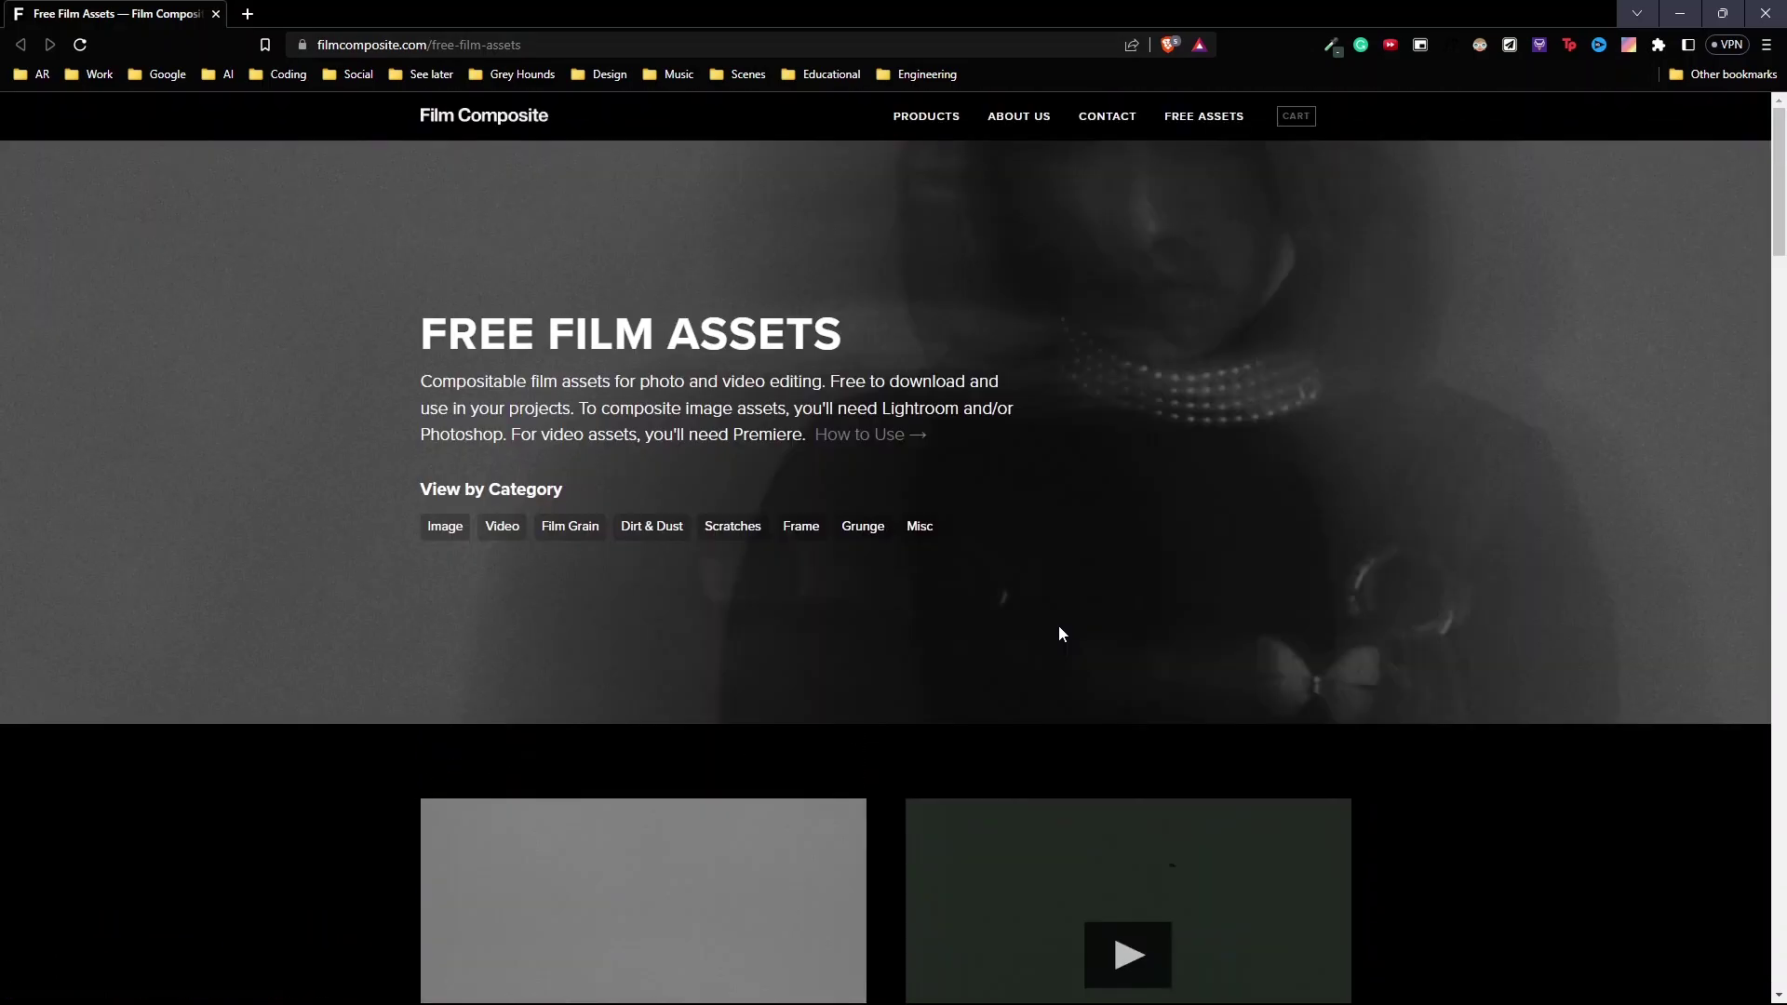
pyautogui.scroll(-5, 1060, 634)
pyautogui.scroll(-2, 1097, 798)
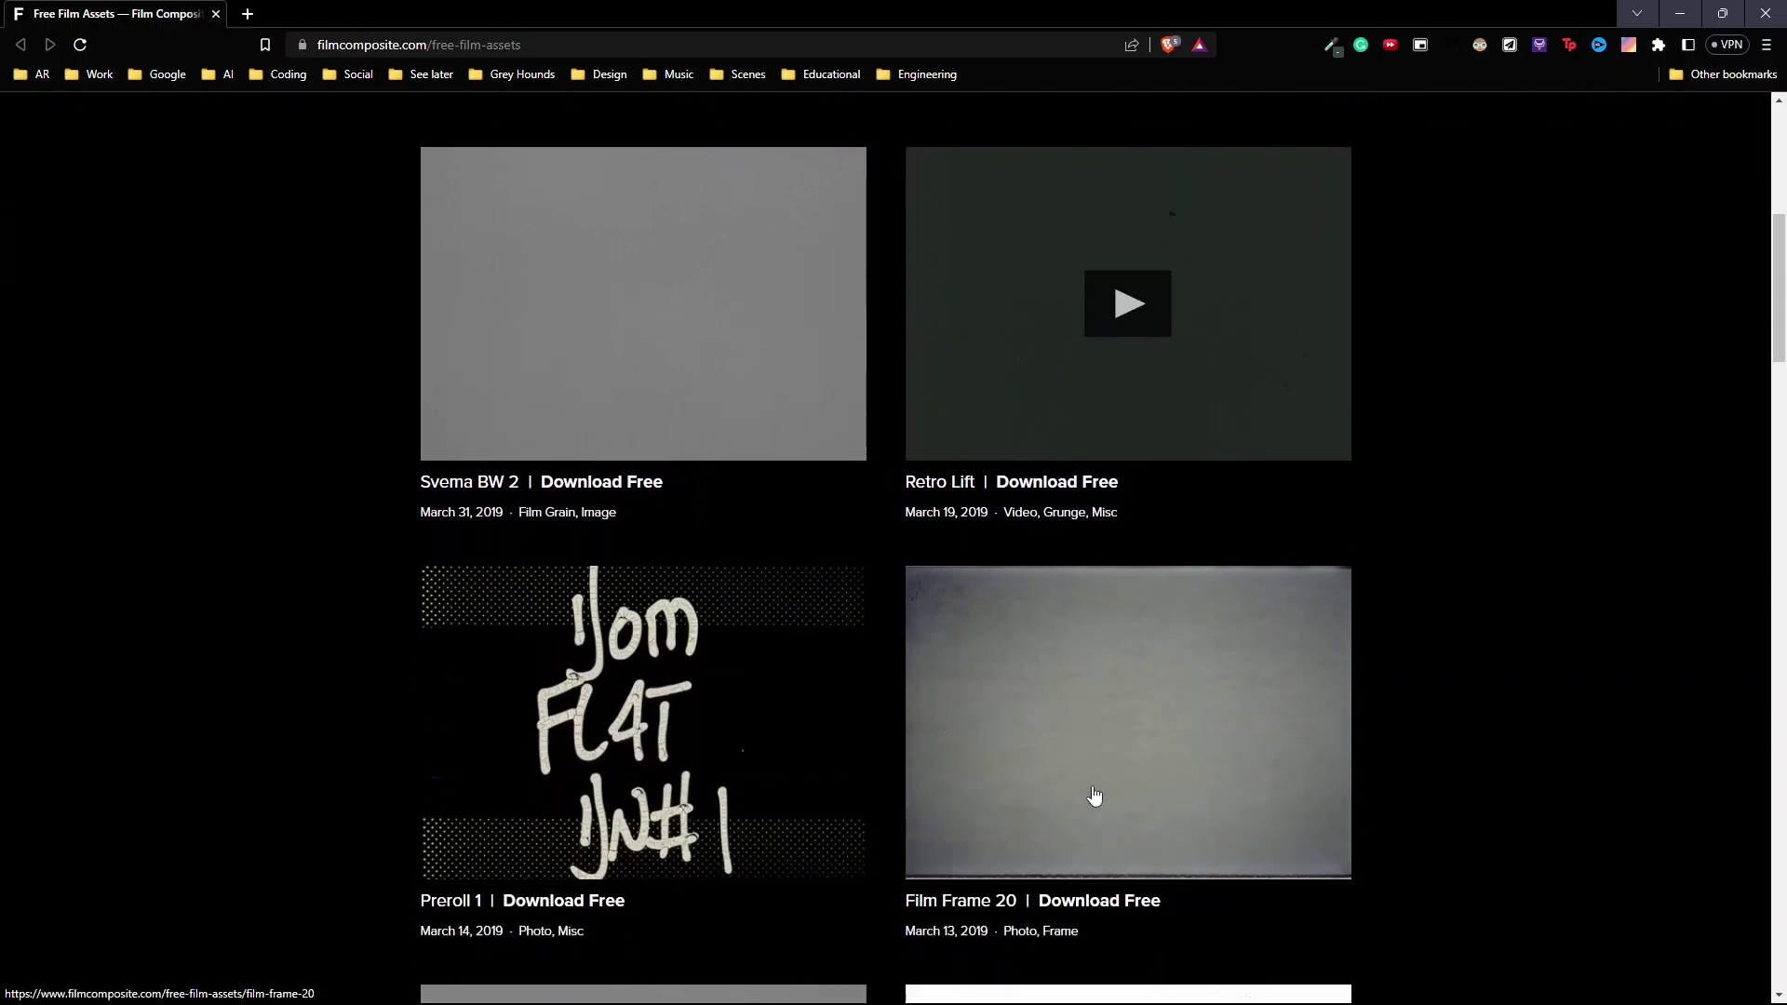
pyautogui.scroll(-5, 769, 726)
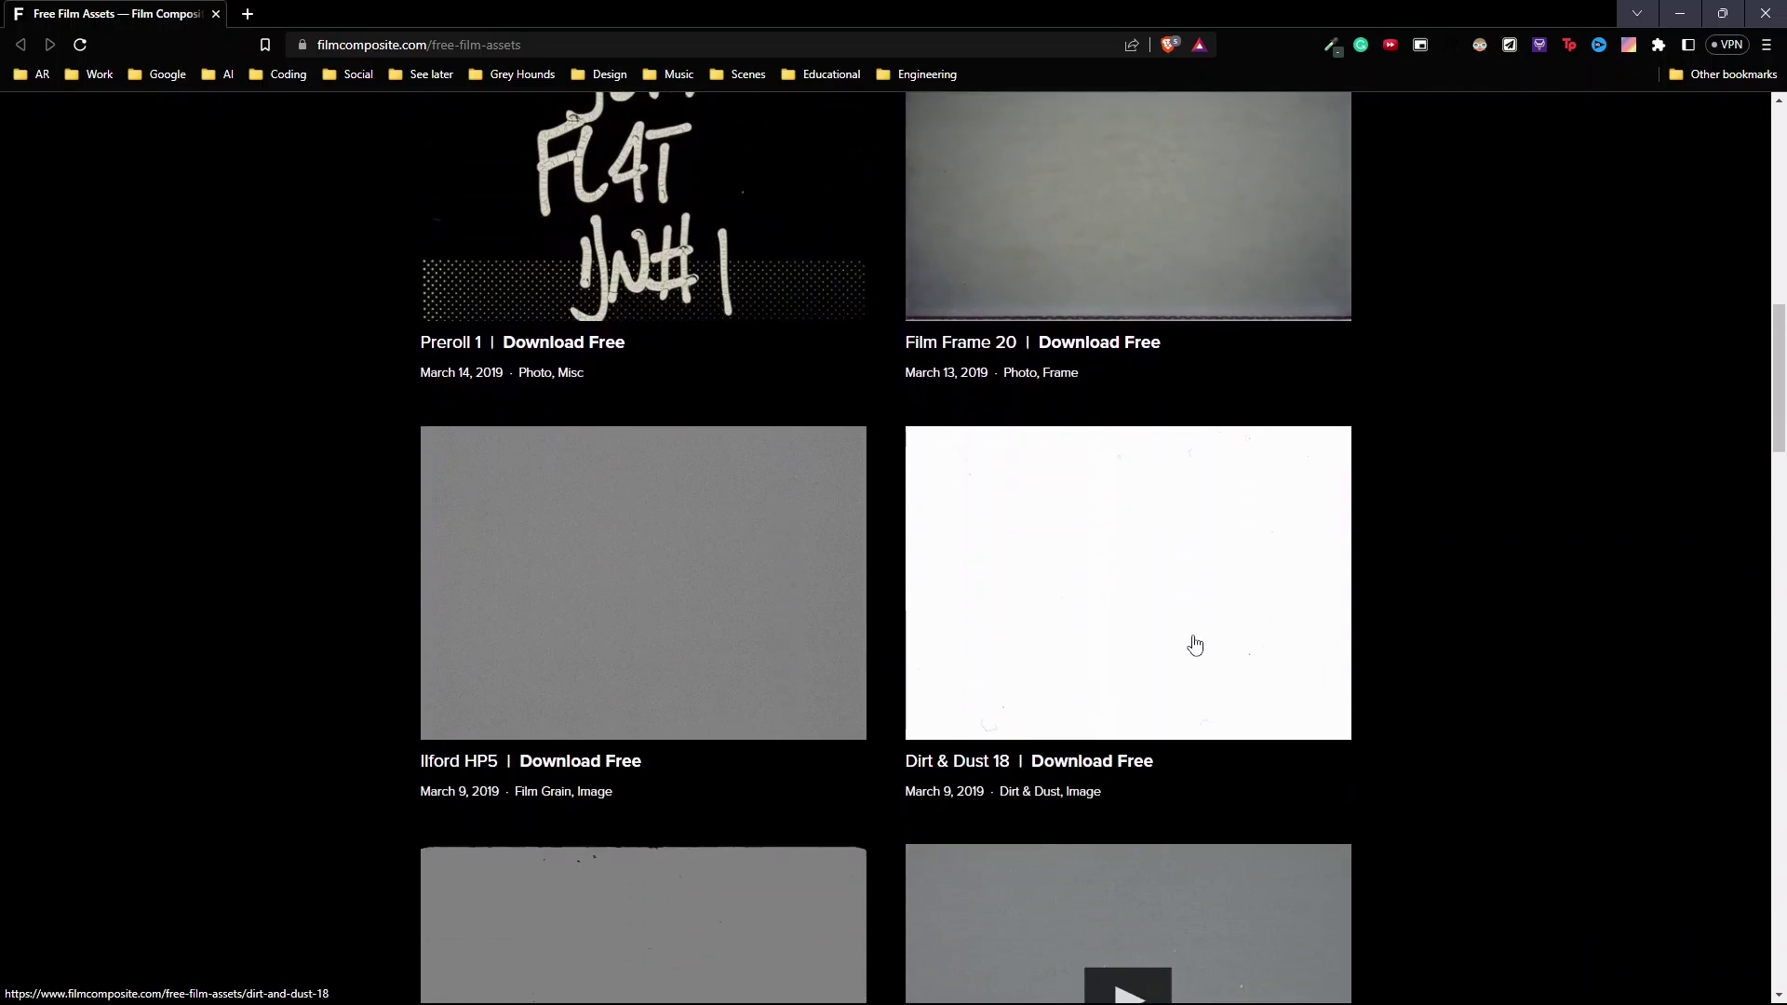
pyautogui.scroll(12, 1172, 634)
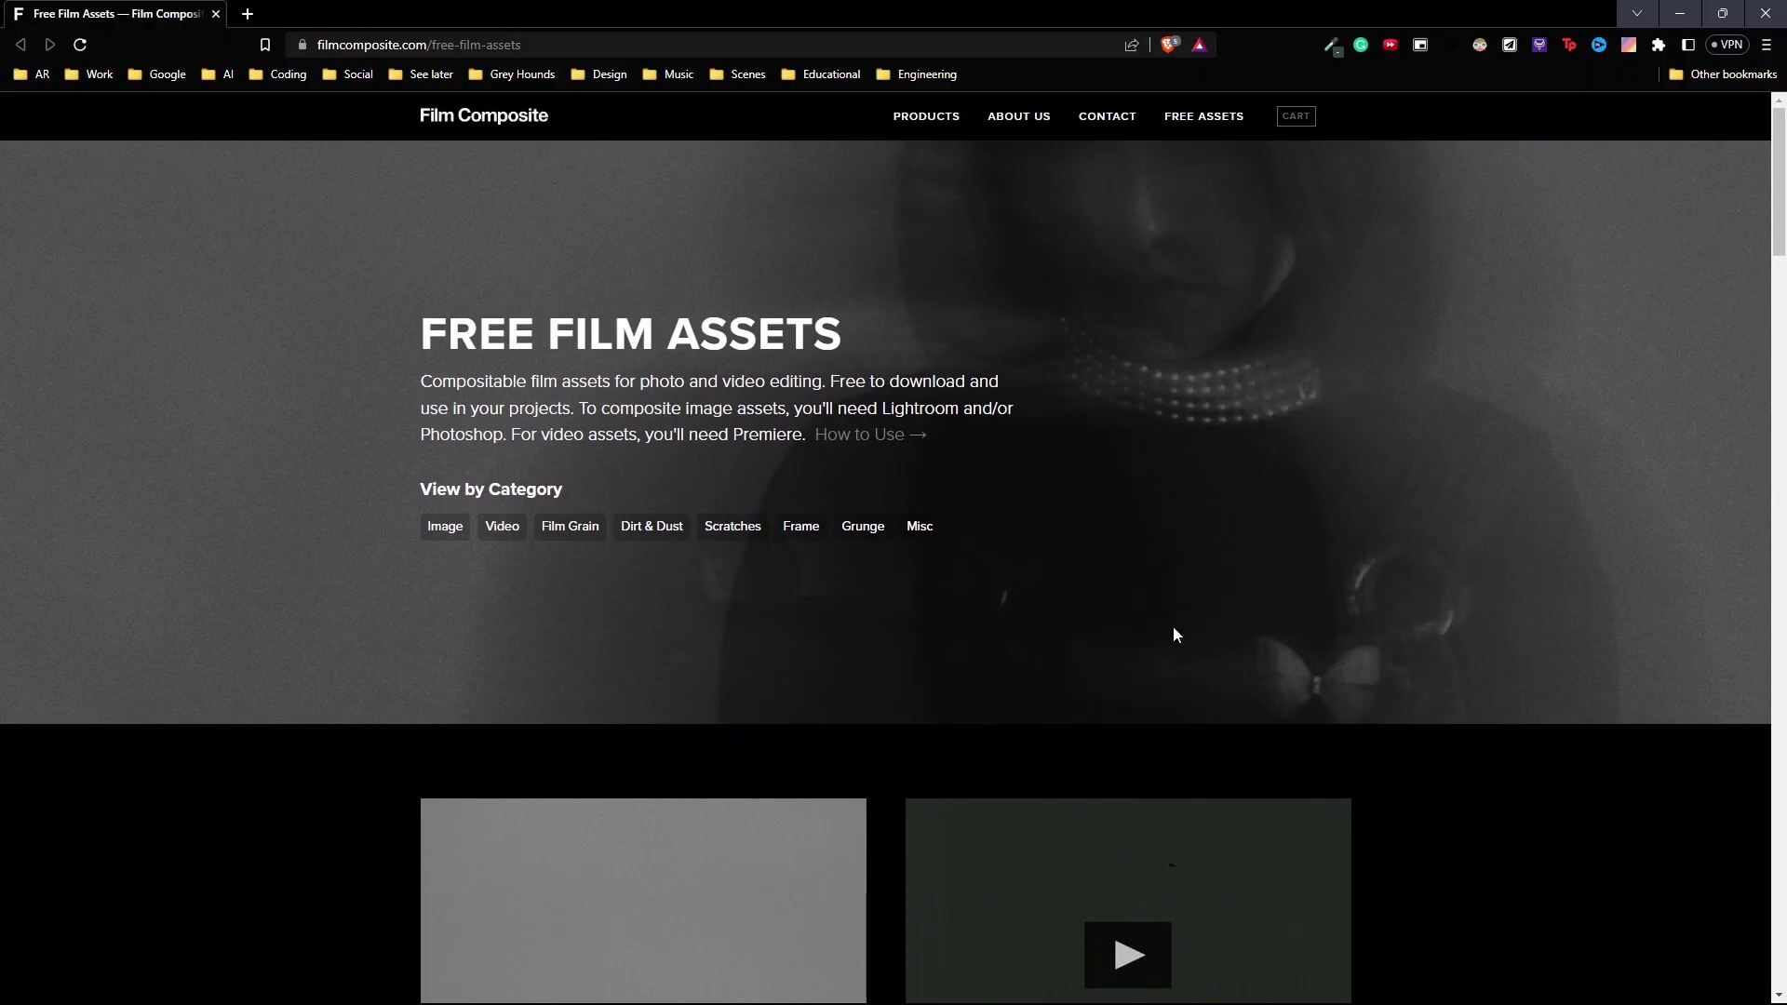
pyautogui.click(1684, 14)
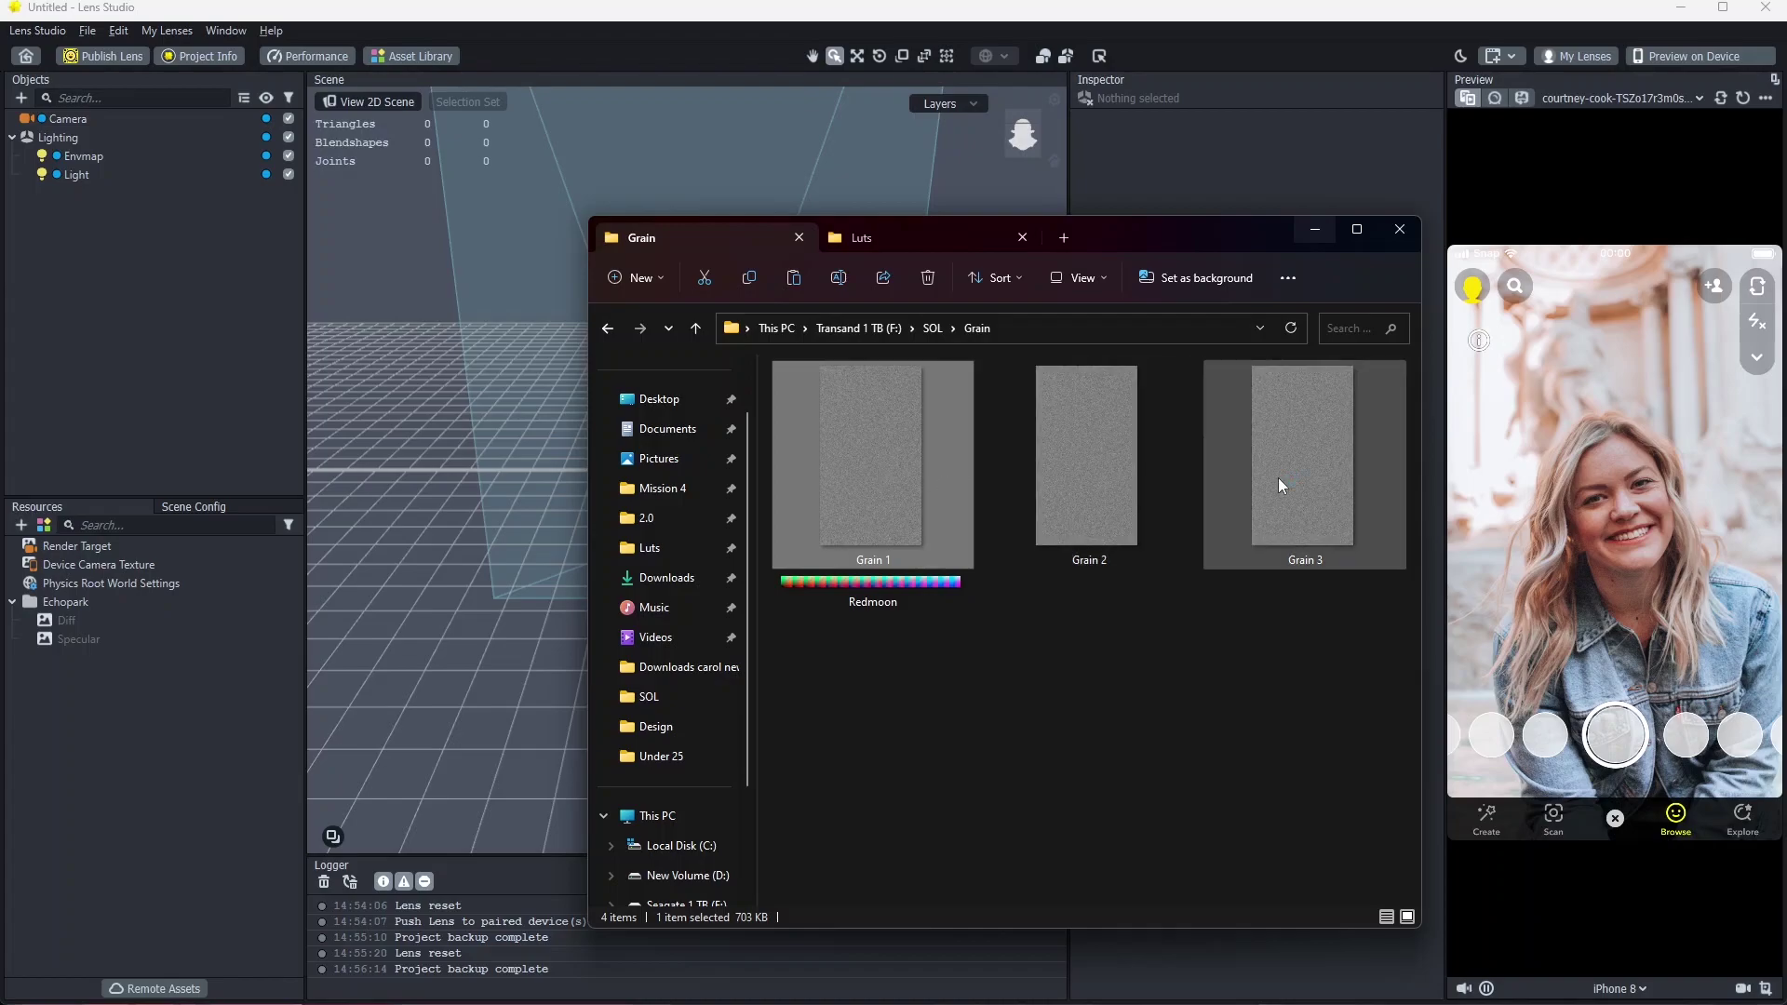
# Step: Clear the Grain 1 selection in the Grain folder window
pyautogui.click(1152, 755)
# Step: Import Grain 1–3 through 2D Animation From Files as a 3-frame, 3 FPS 'animation' texture
pyautogui.click(100, 733)
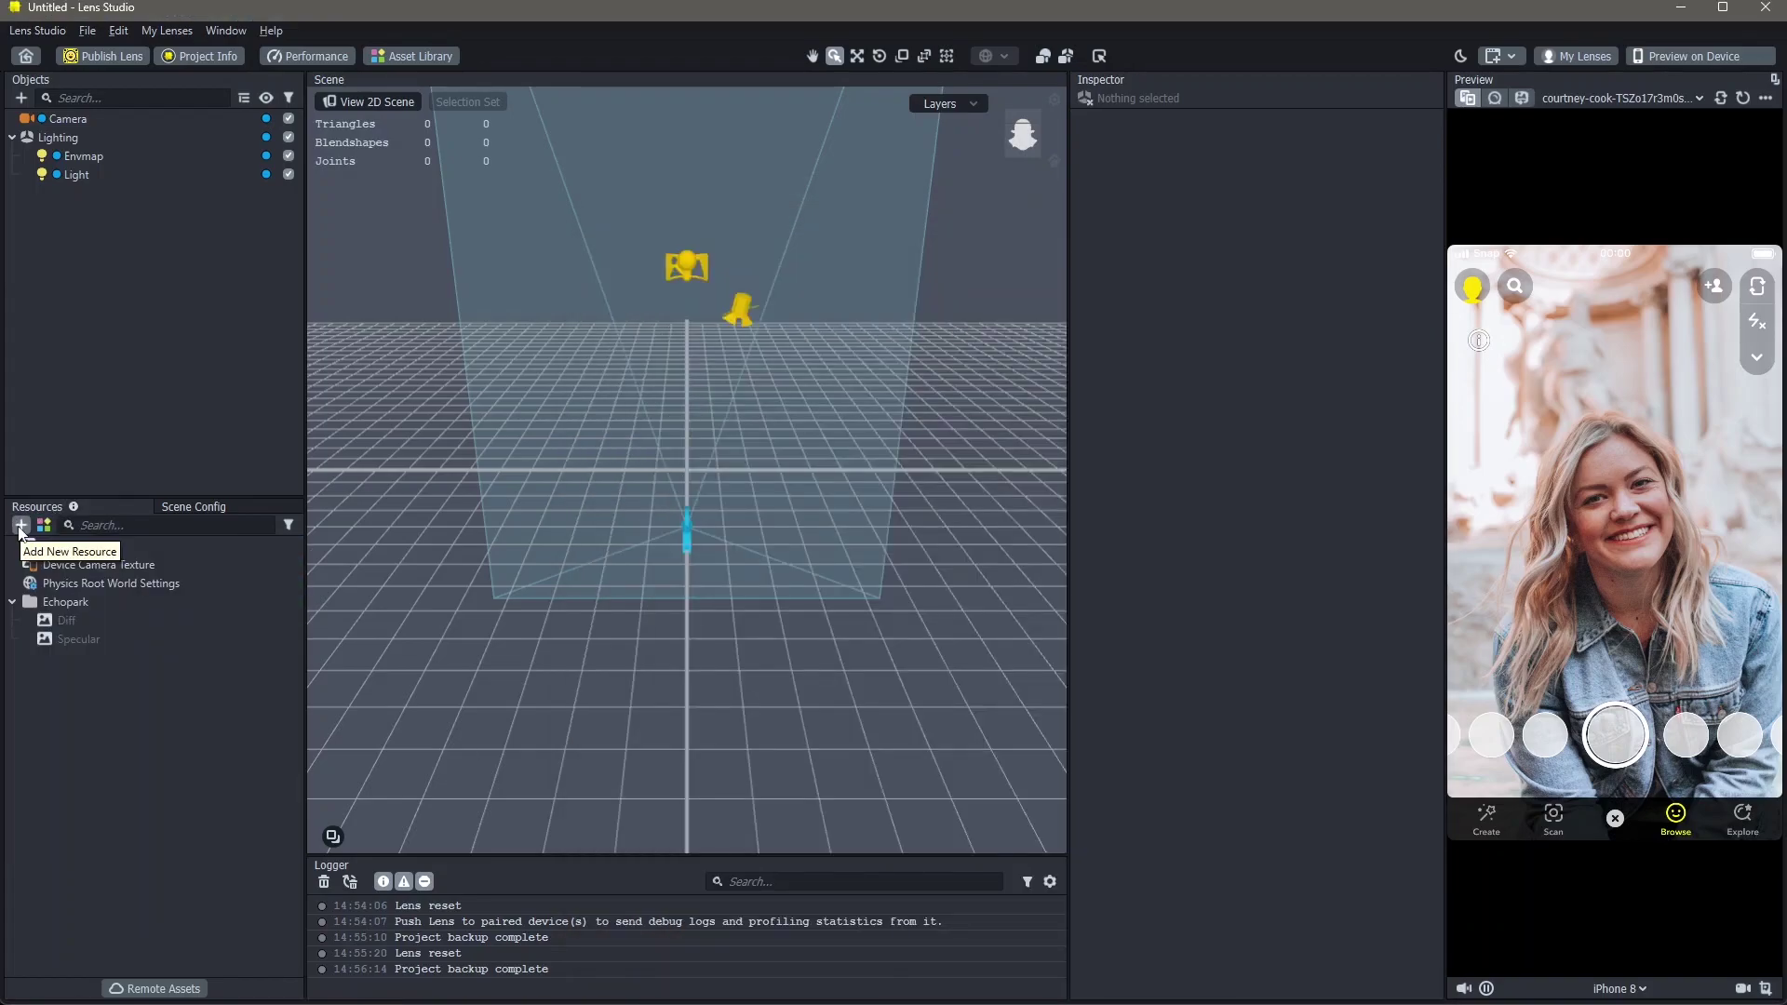
pyautogui.click(19, 527)
pyautogui.click(60, 558)
pyautogui.write('2d')
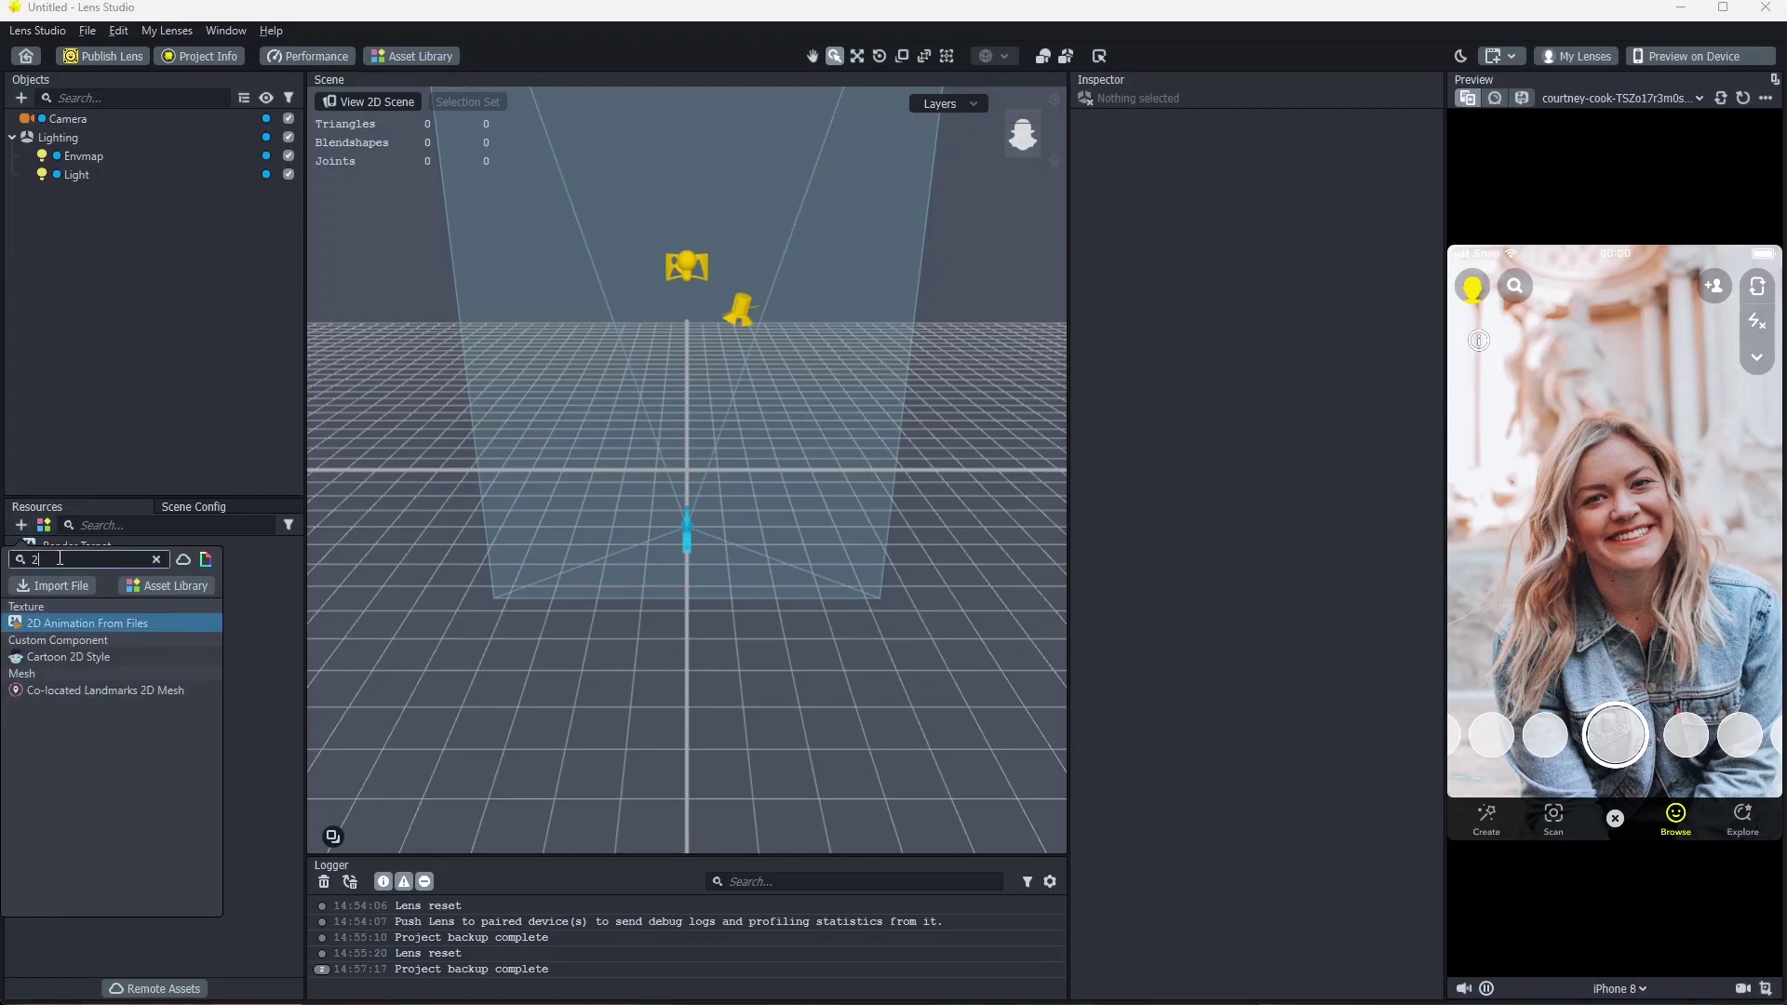
pyautogui.click(104, 623)
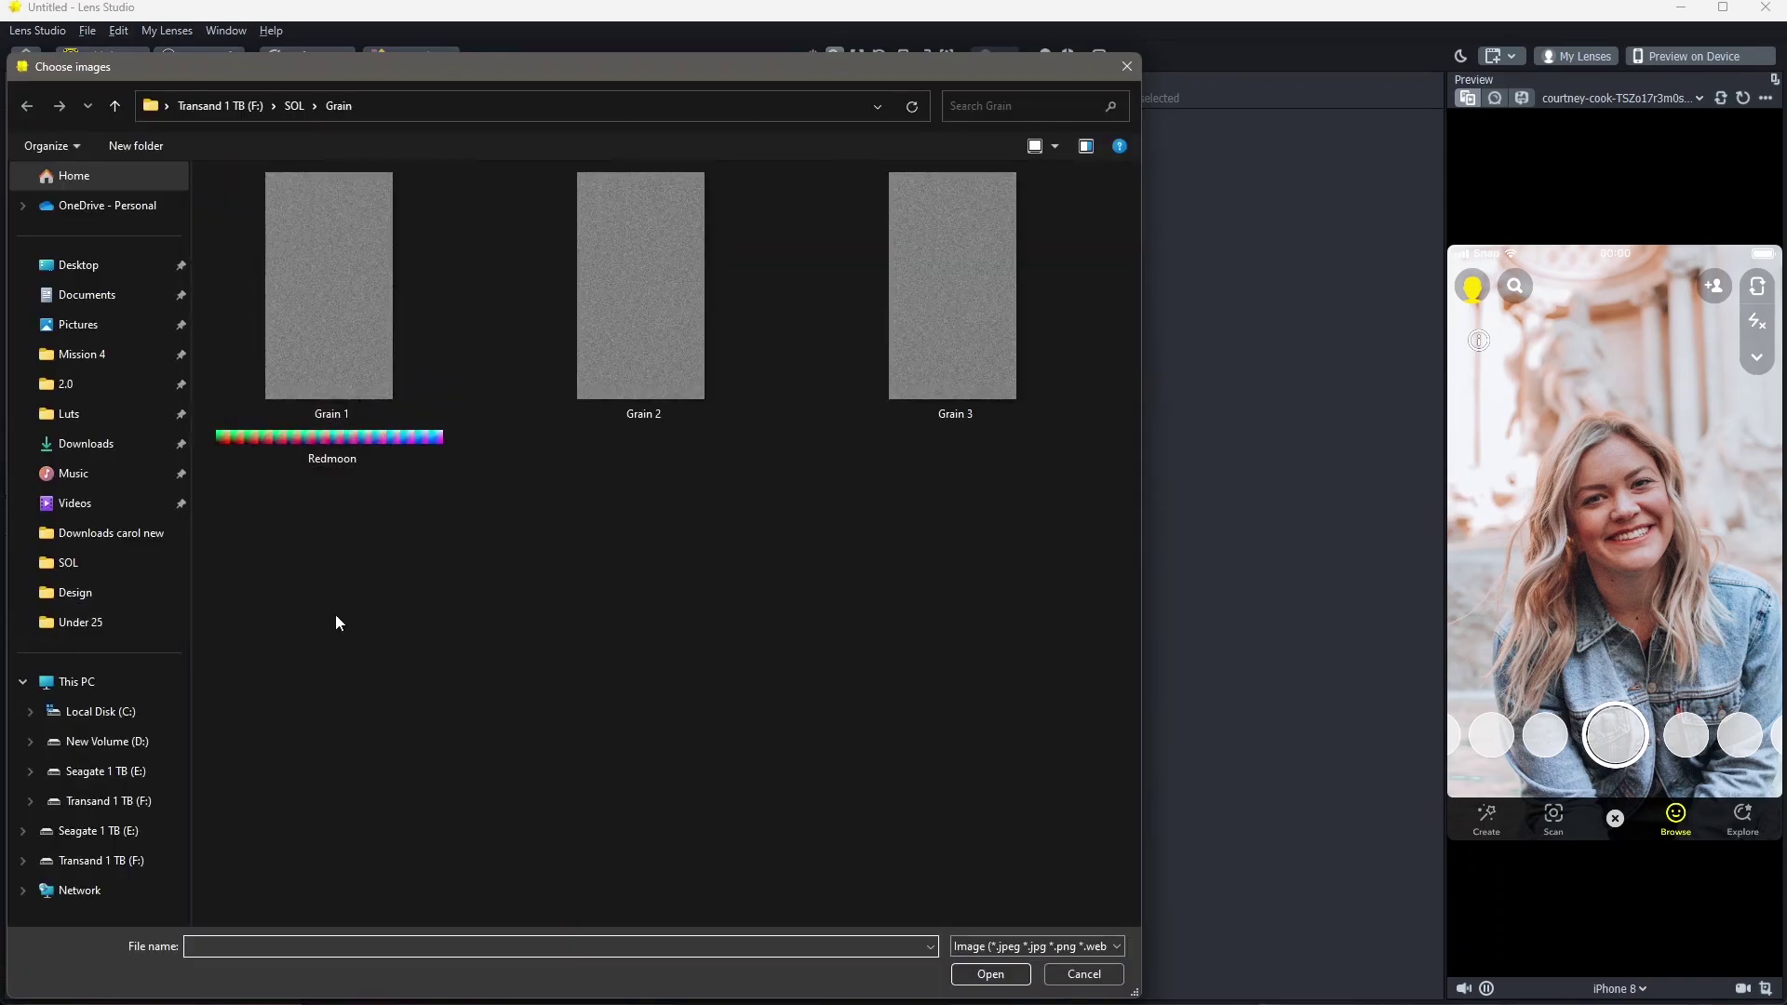
pyautogui.click(335, 321)
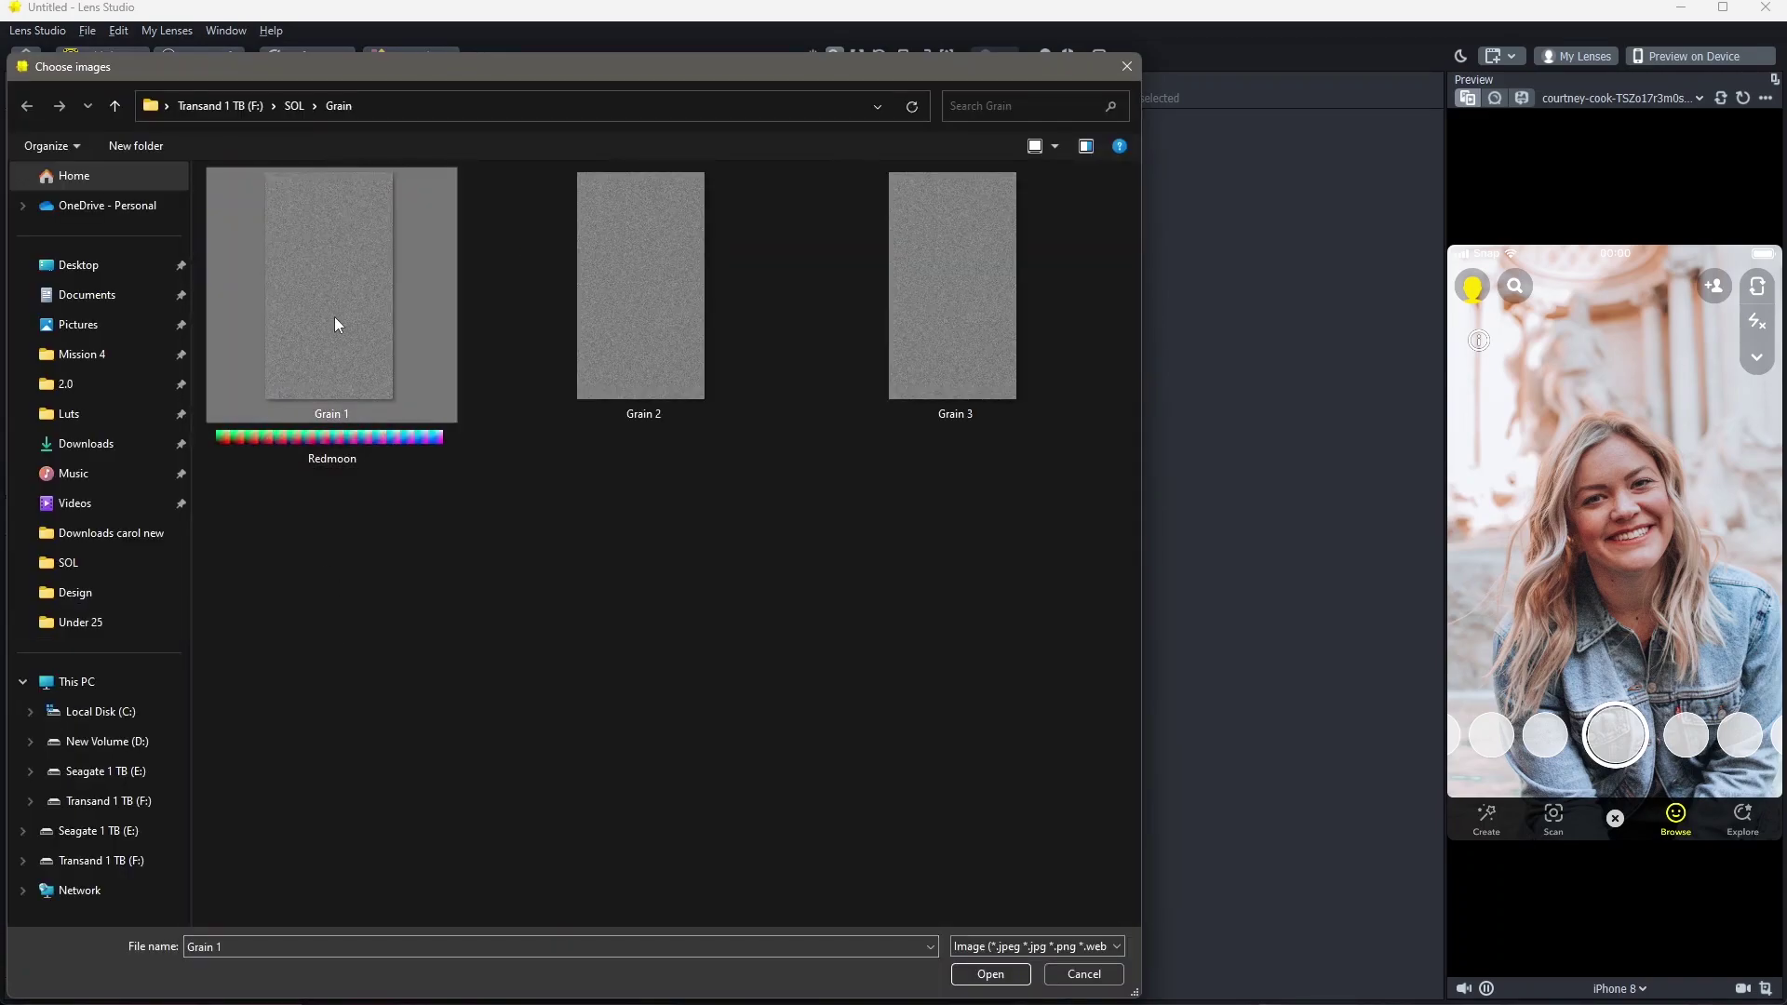
pyautogui.keyDown('shift'); pyautogui.click(953, 276); pyautogui.keyUp('shift')
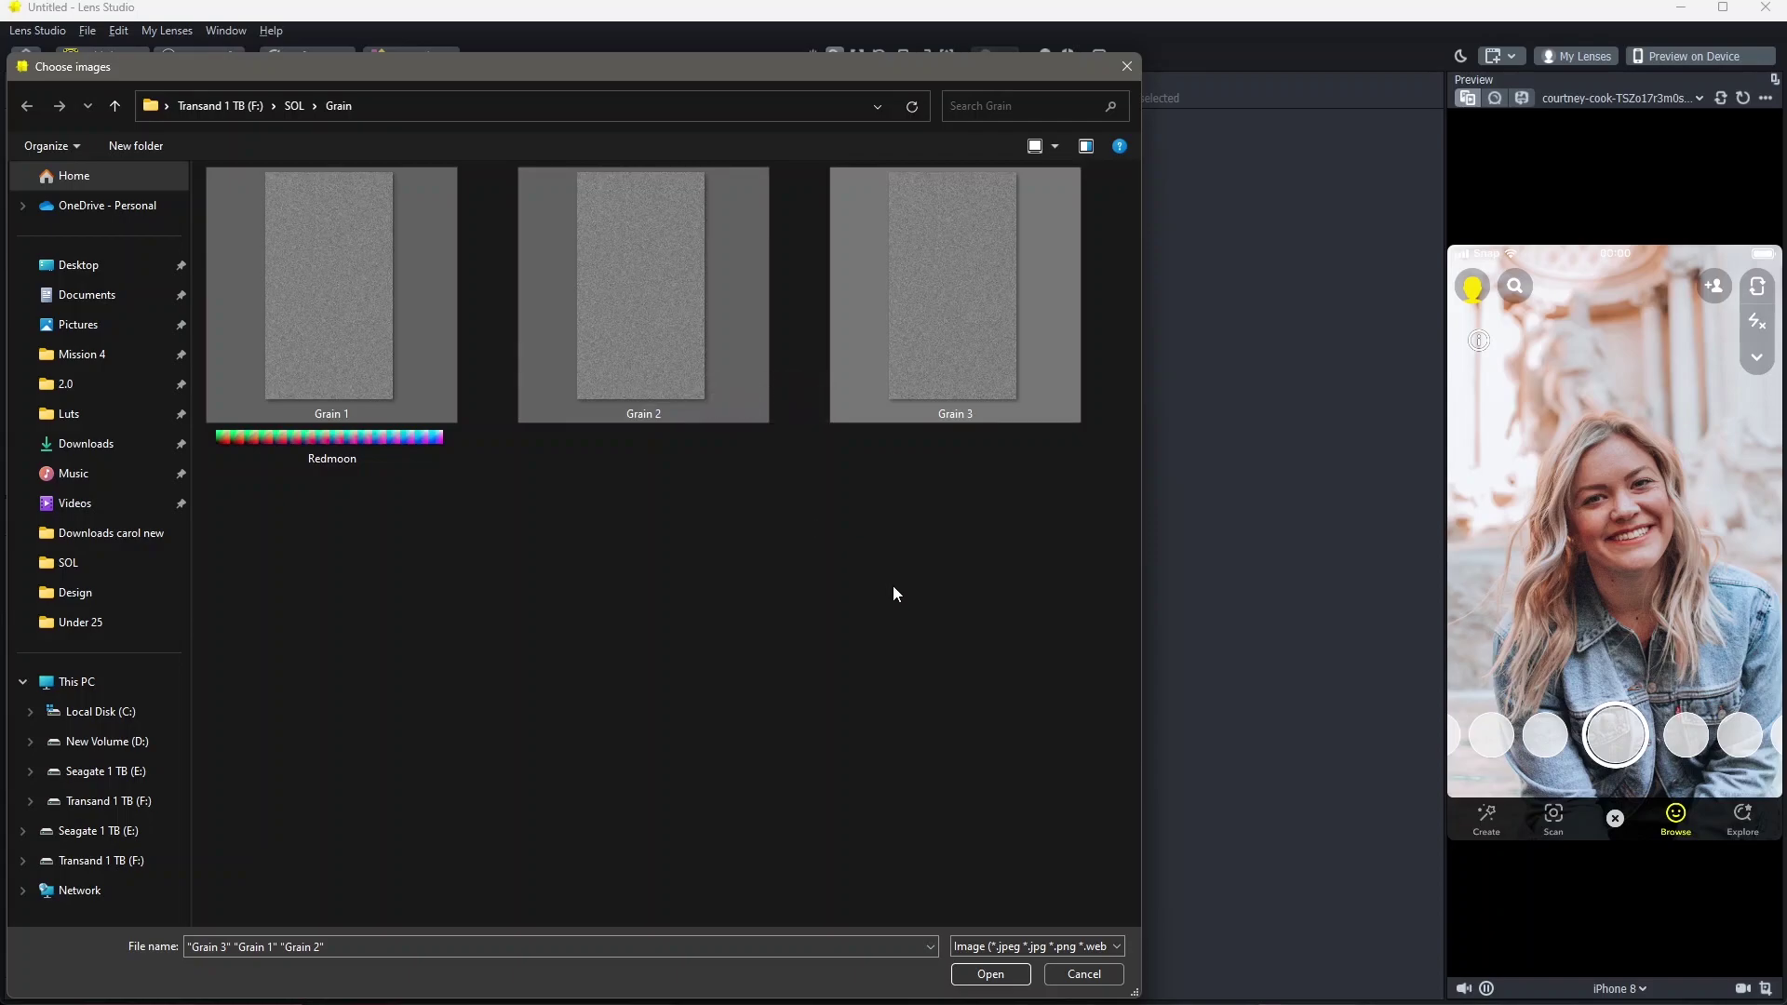
pyautogui.click(988, 974)
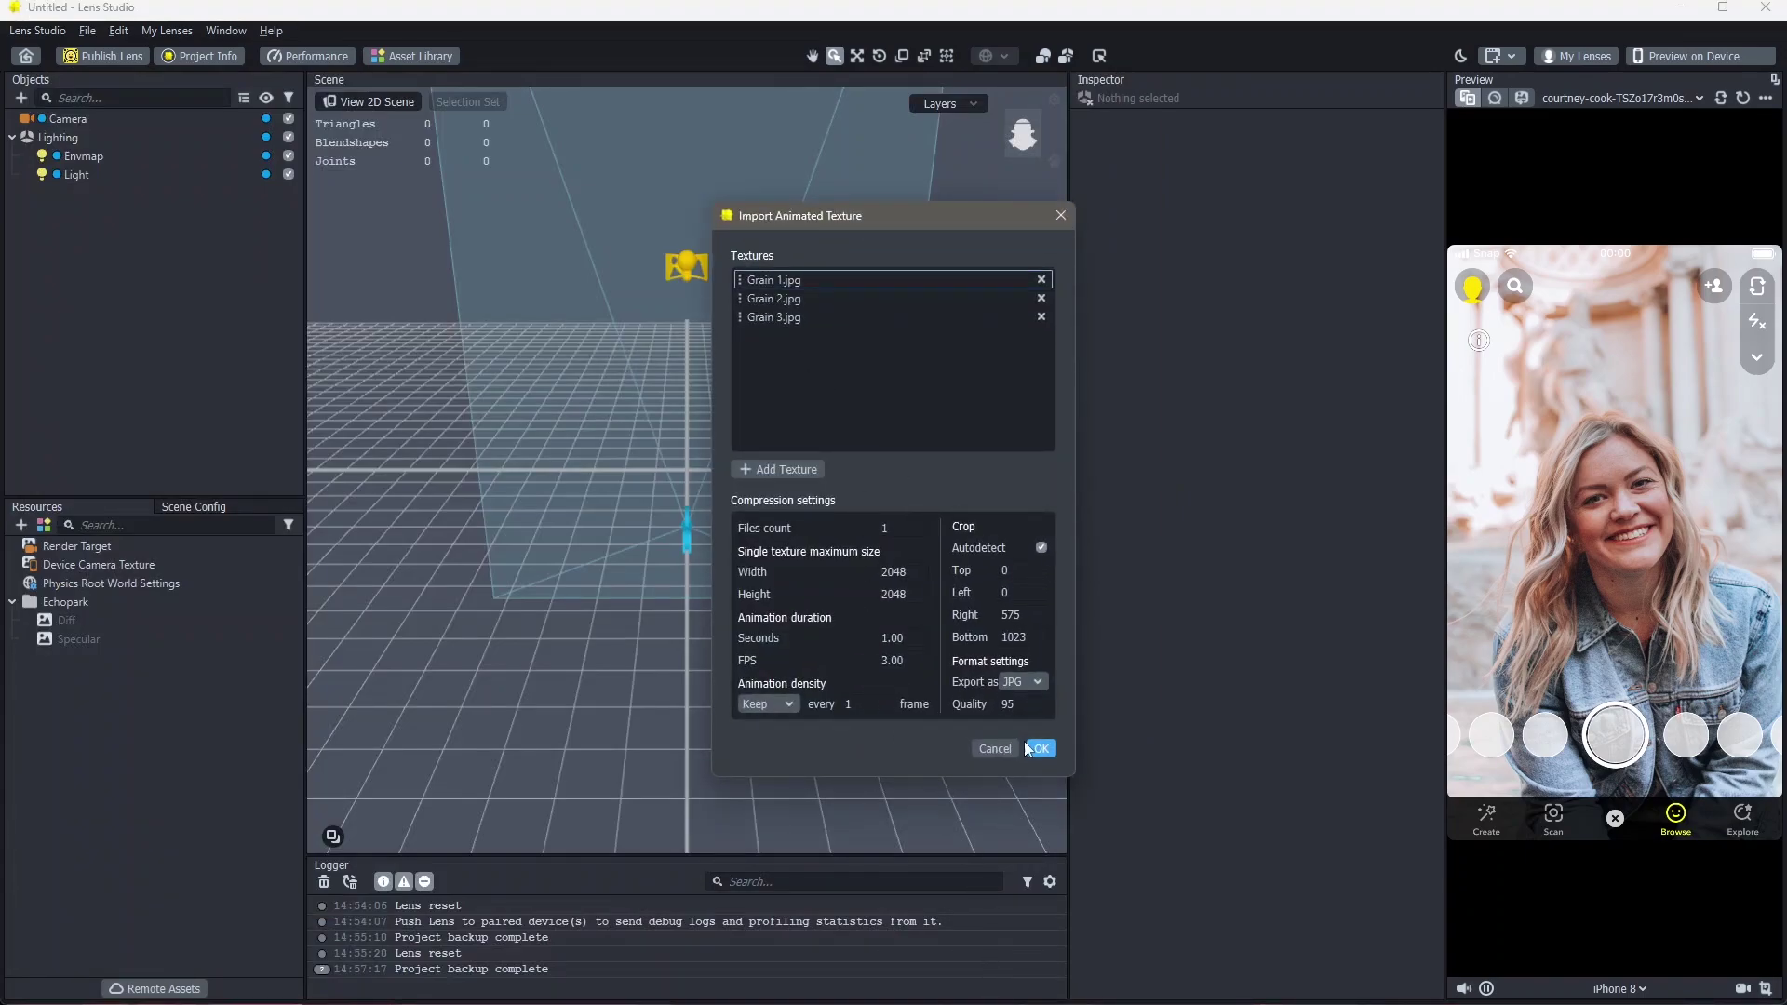
pyautogui.click(1042, 749)
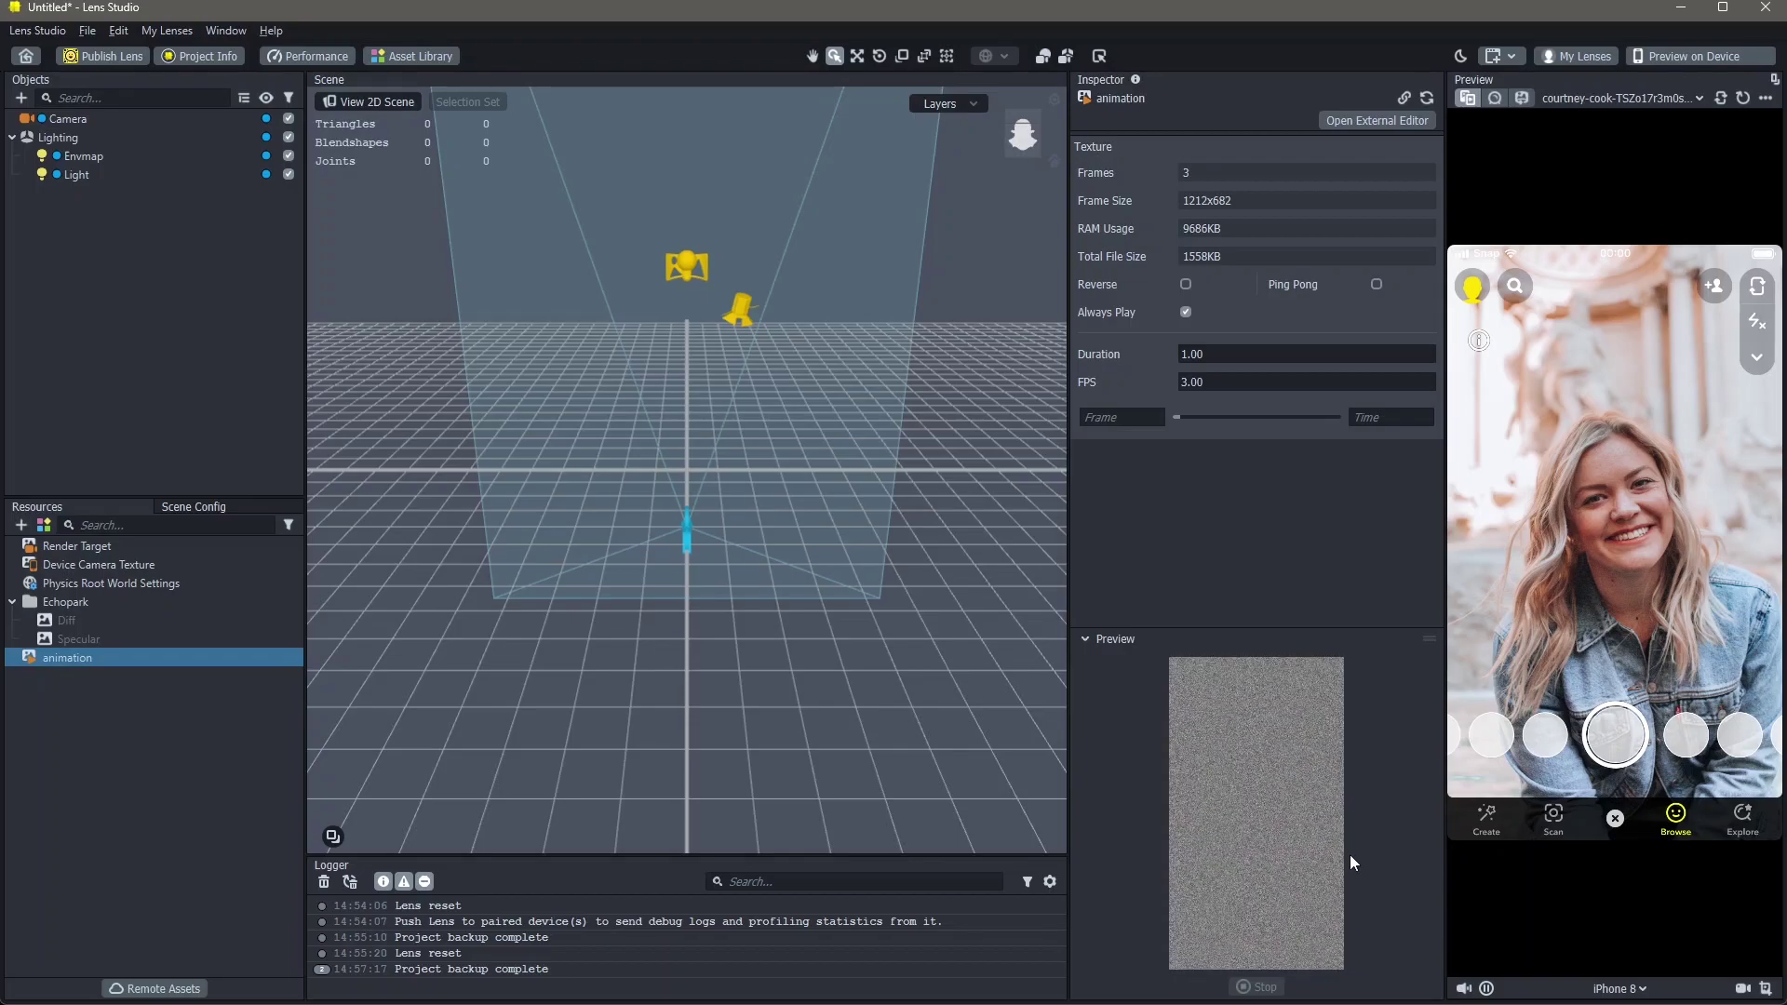
# Step: Add Screen Image 0 and assign the 'animation' resource as its texture
pyautogui.click(20, 98)
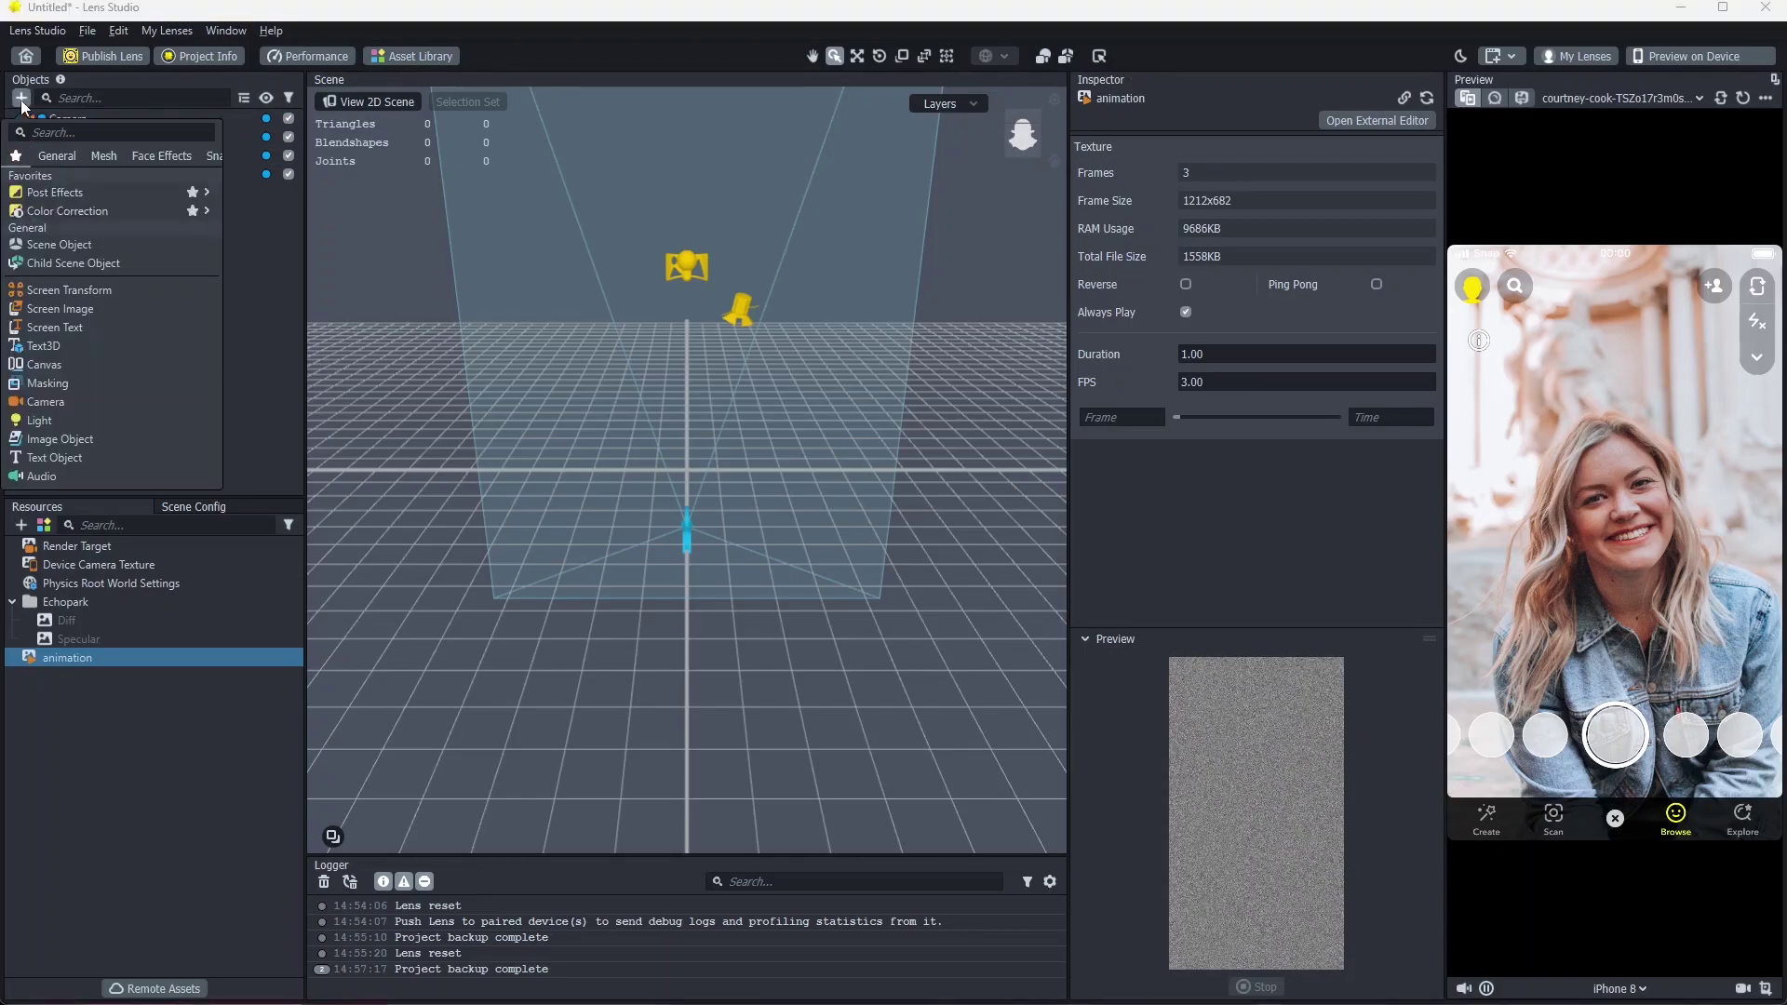
pyautogui.click(114, 307)
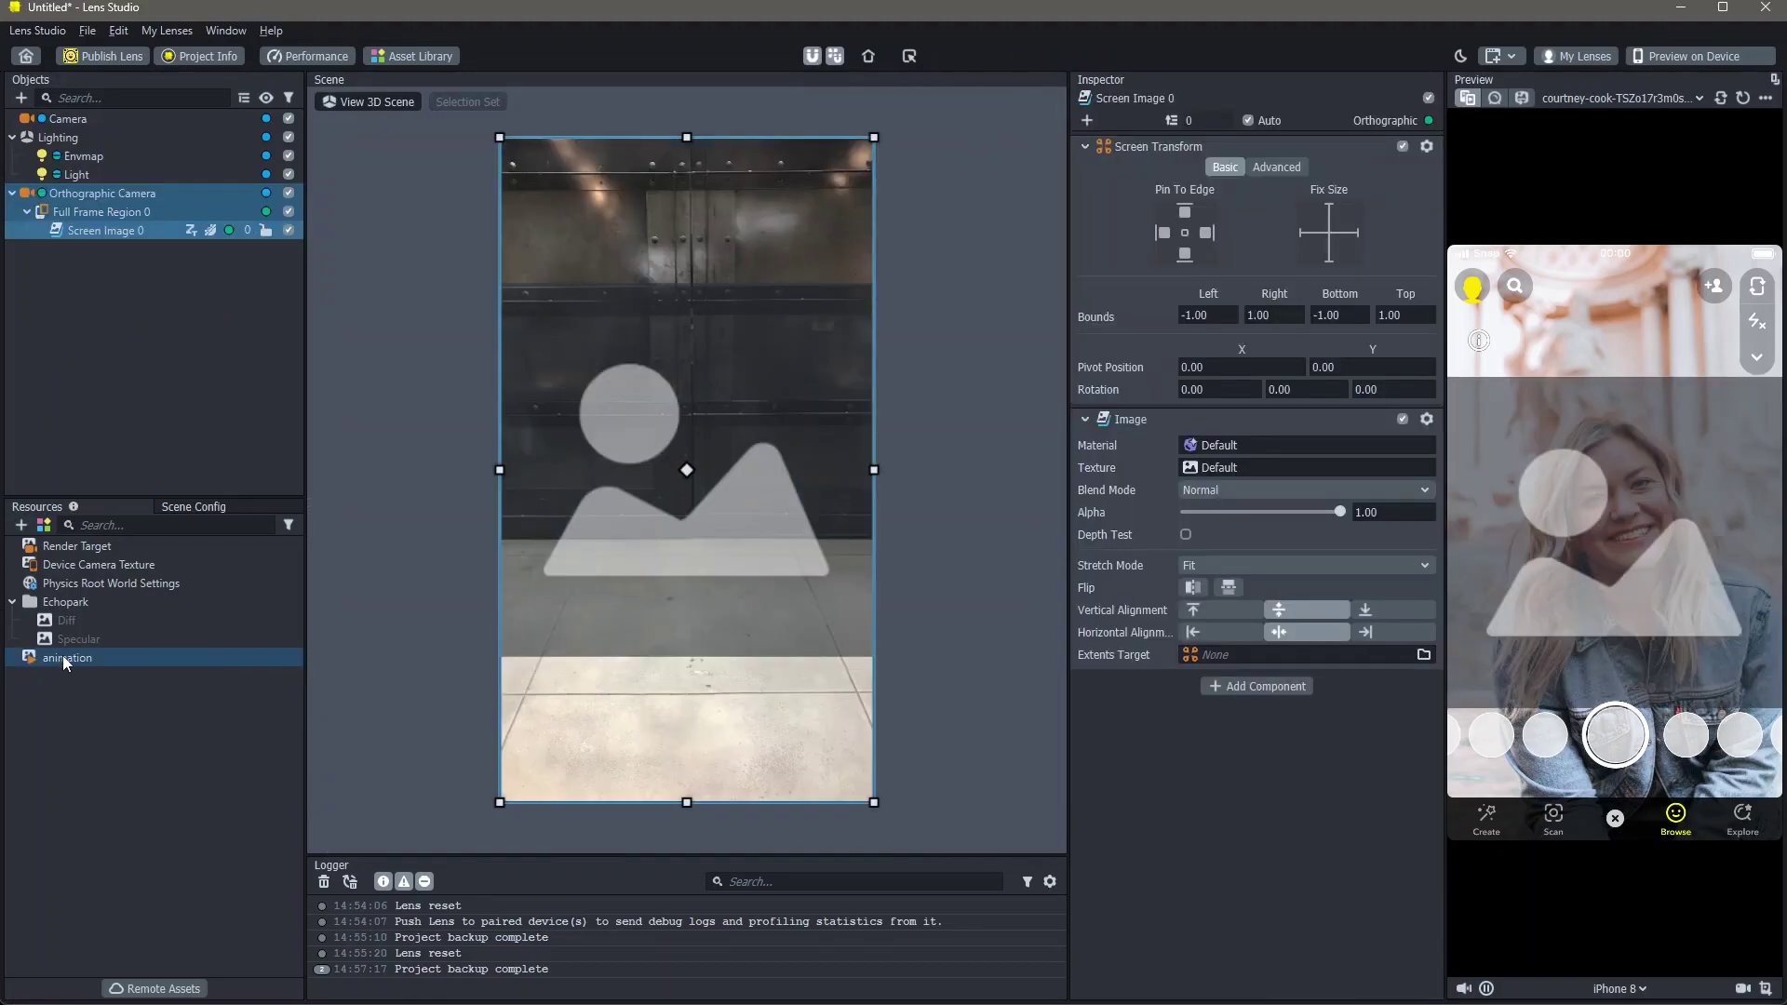
pyautogui.moveTo(63, 655); pyautogui.dragTo(1290, 468)
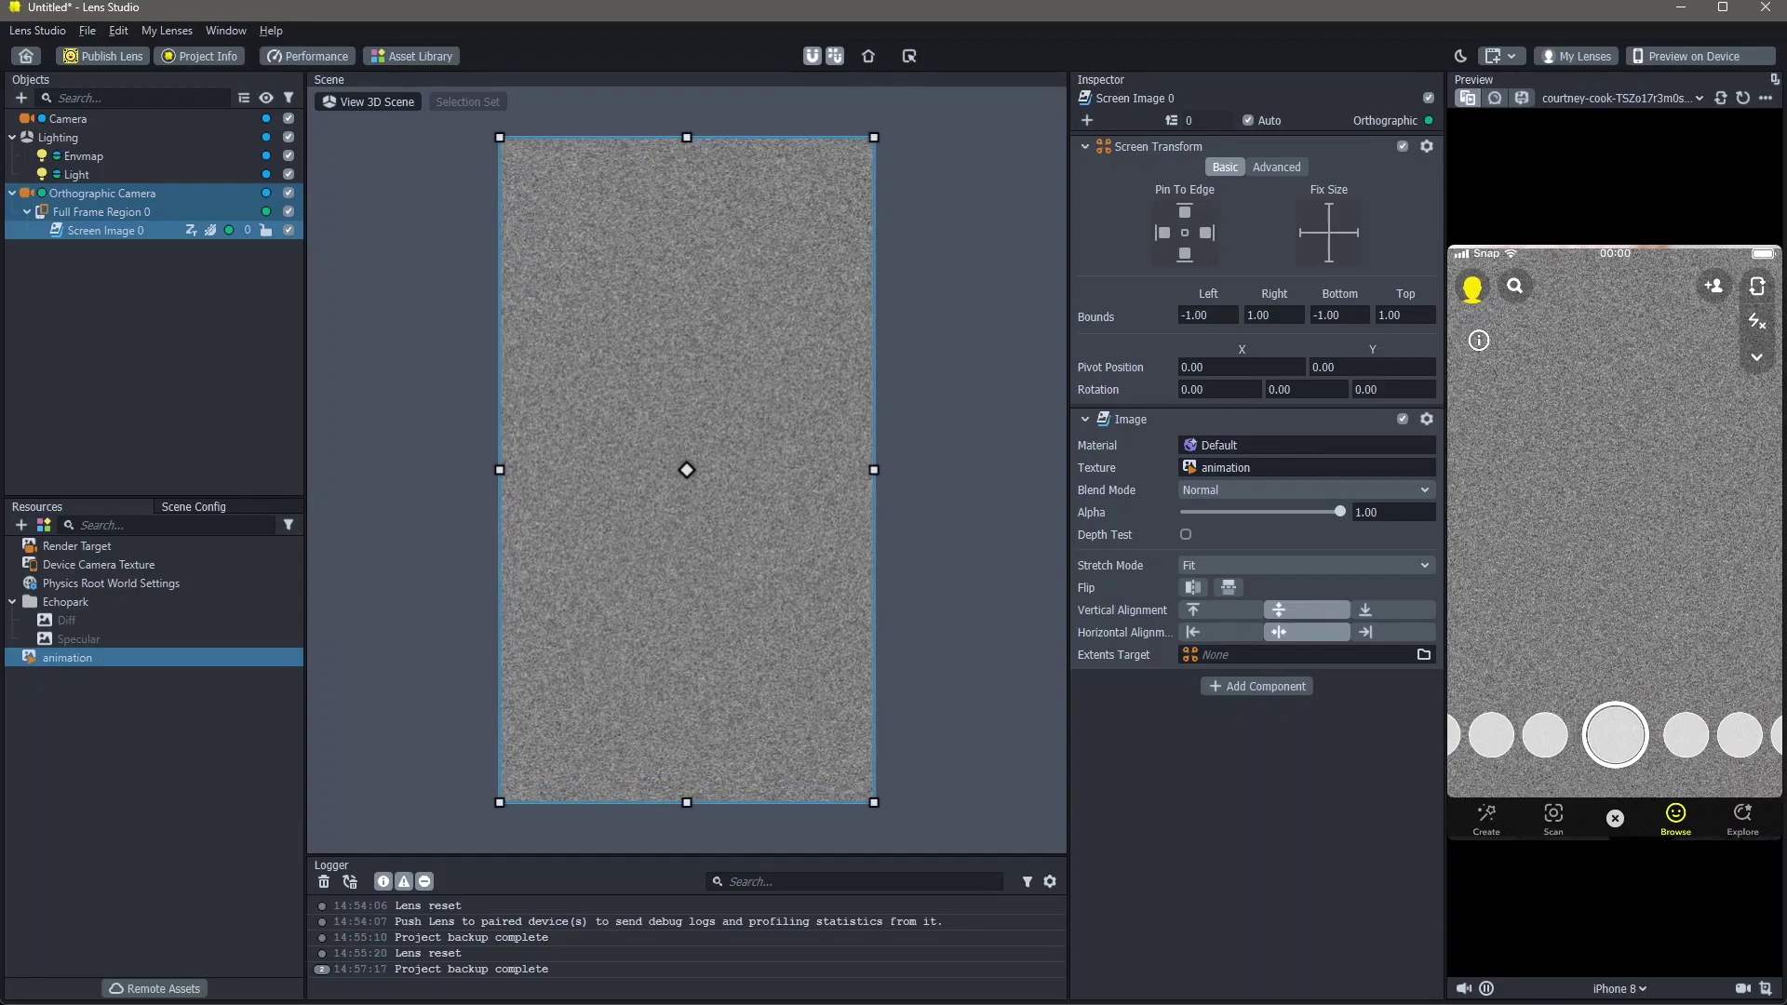
# Step: Set the grain image to Fill and Cut with Multiply blending at about 0.26 alpha
pyautogui.click(1195, 570)
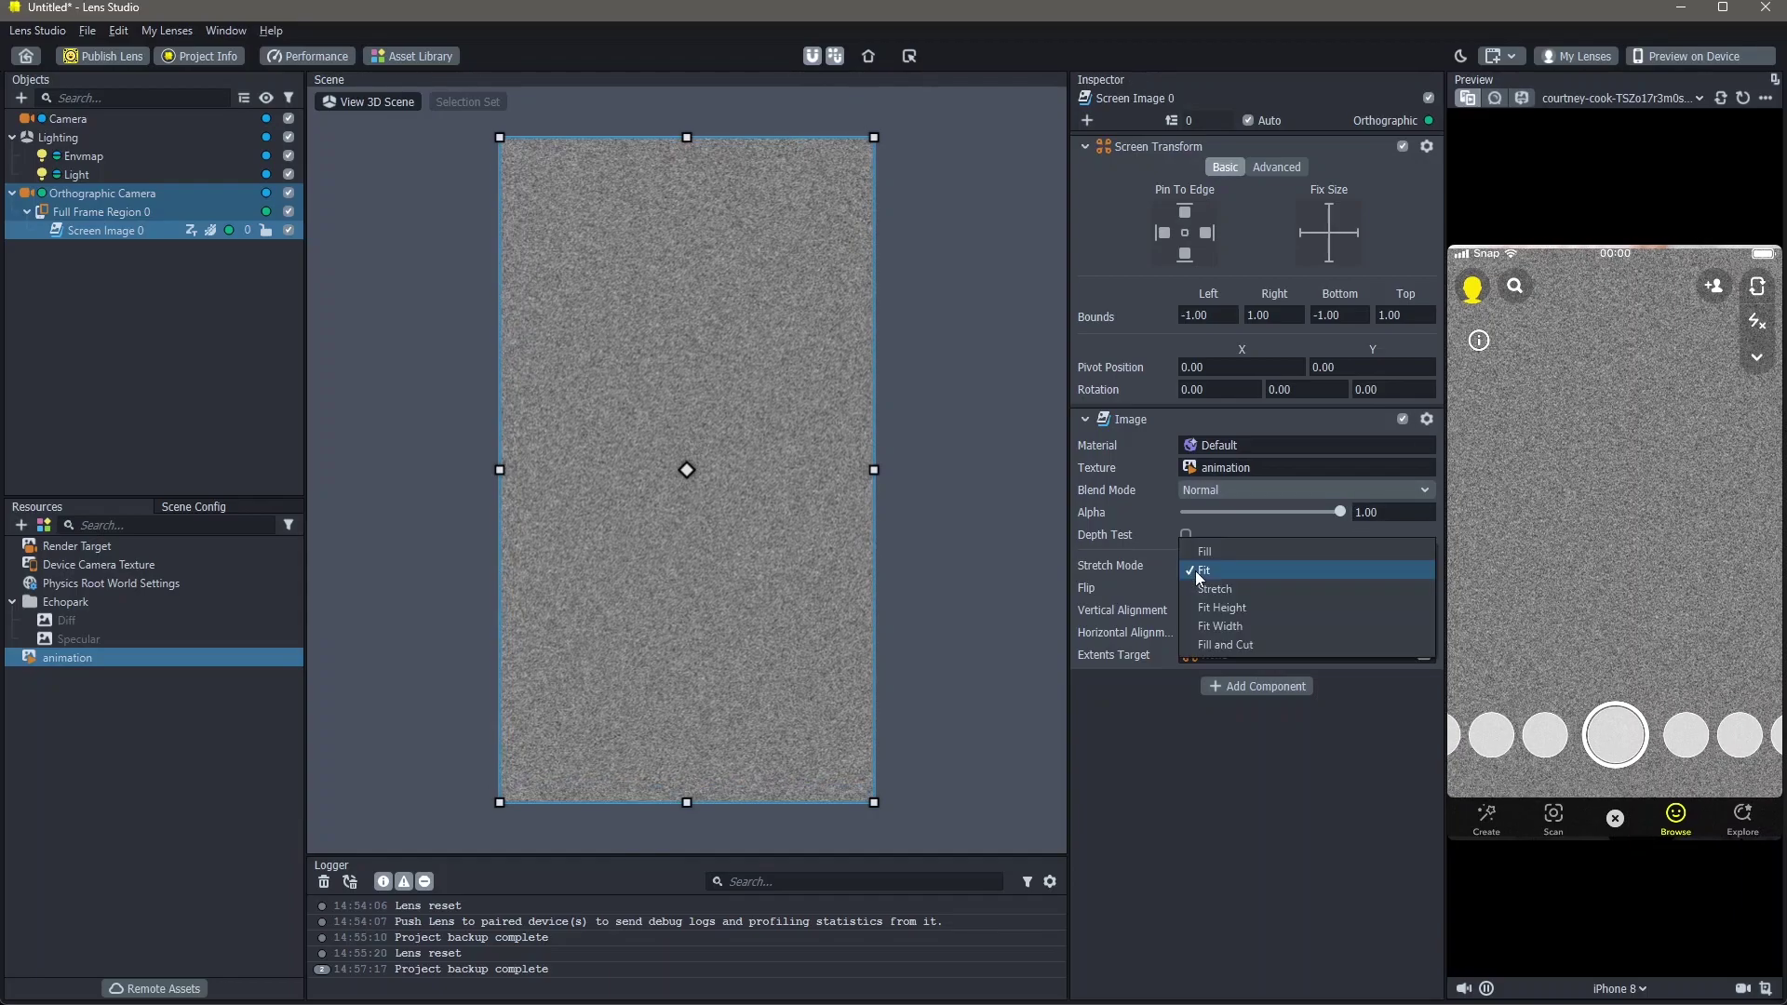
pyautogui.click(1219, 642)
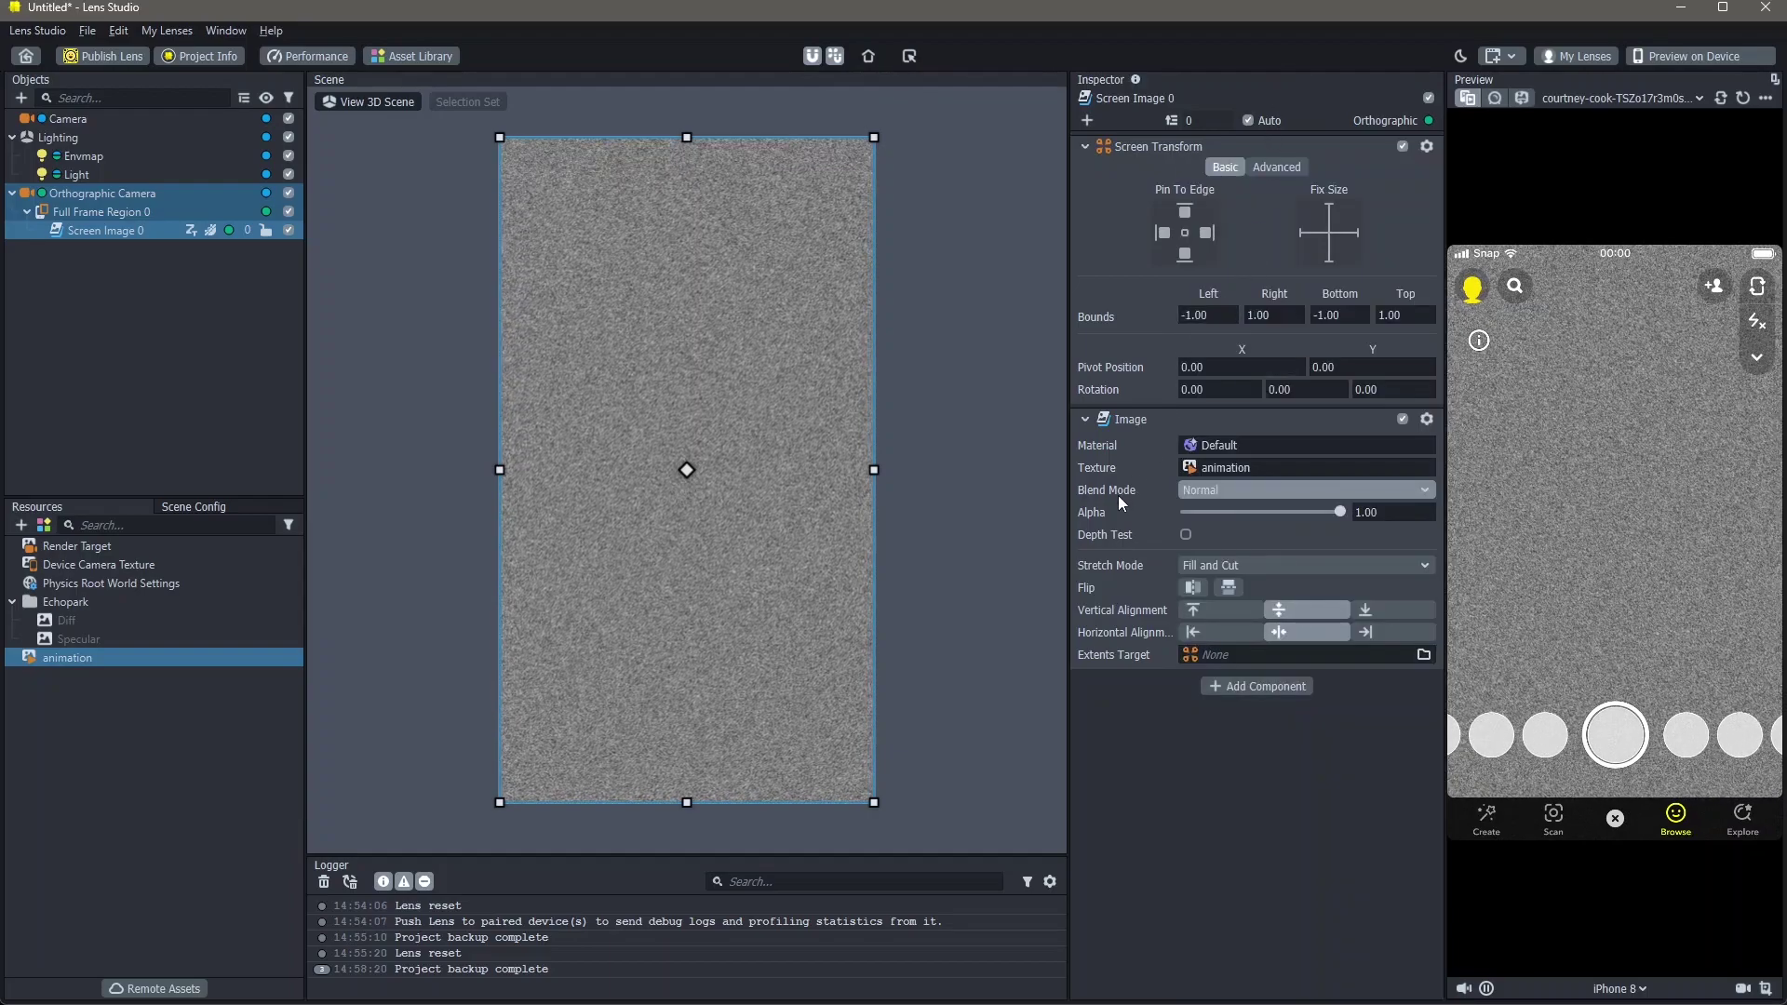
pyautogui.click(1204, 491)
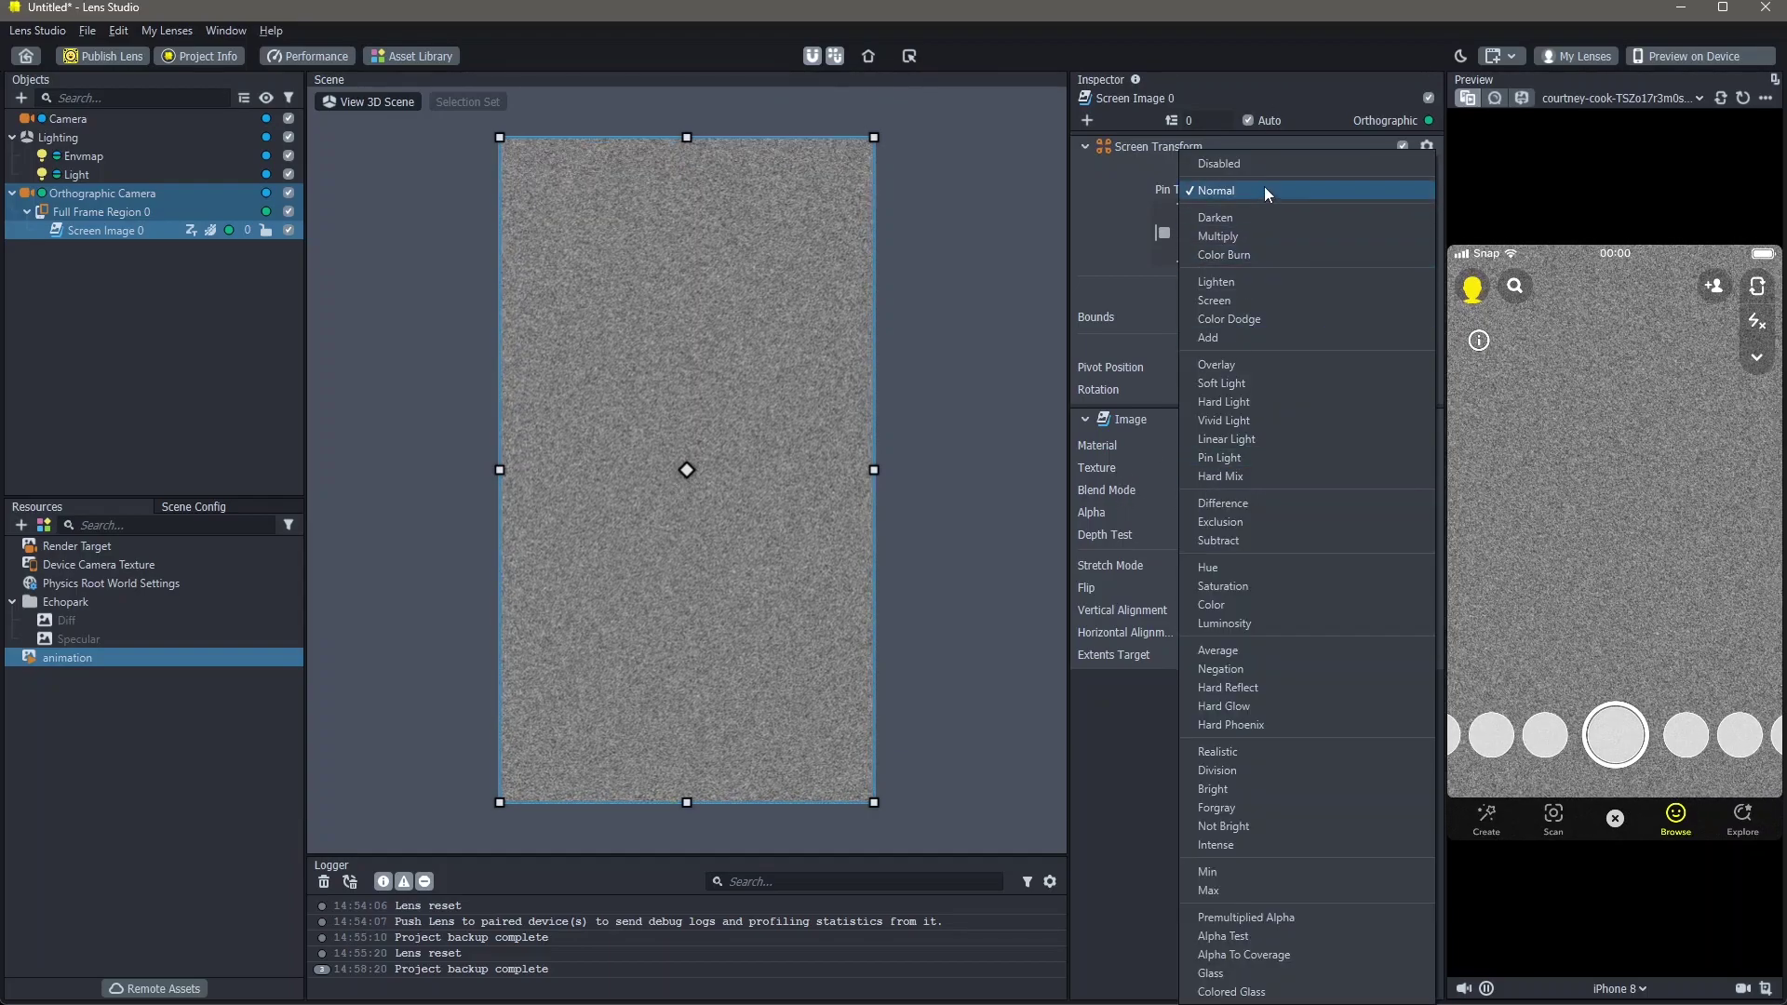
pyautogui.click(1281, 229)
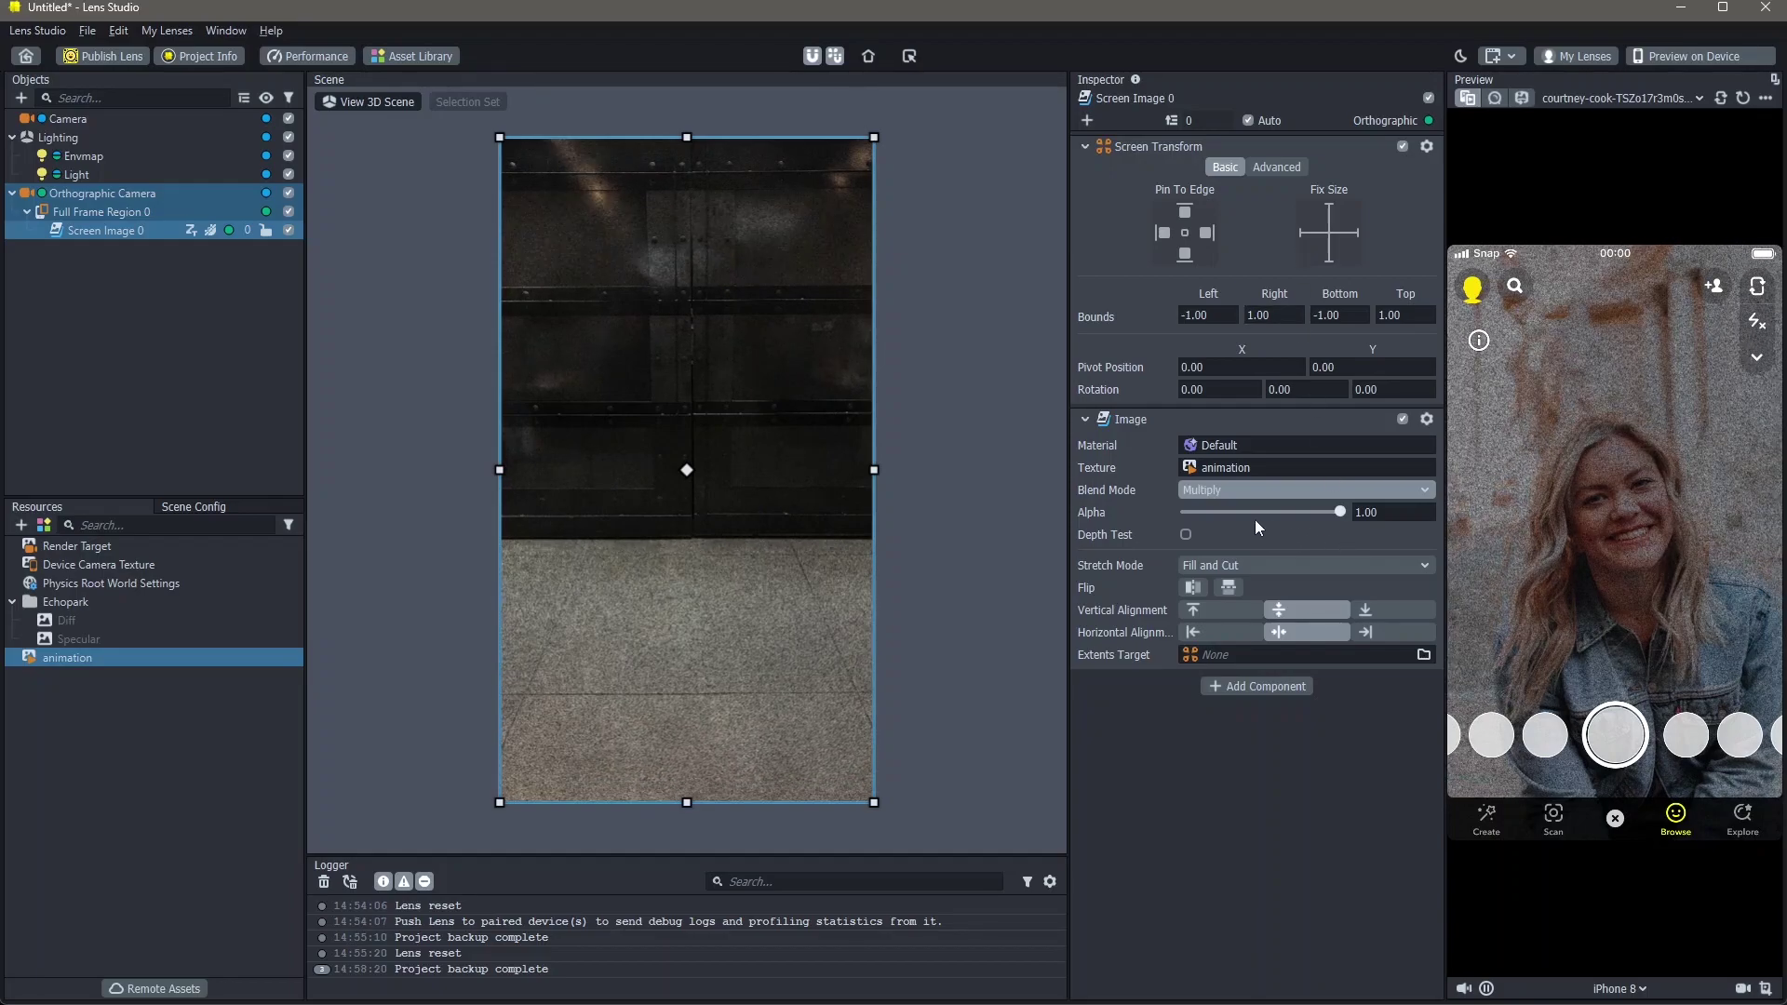
pyautogui.click(1233, 512)
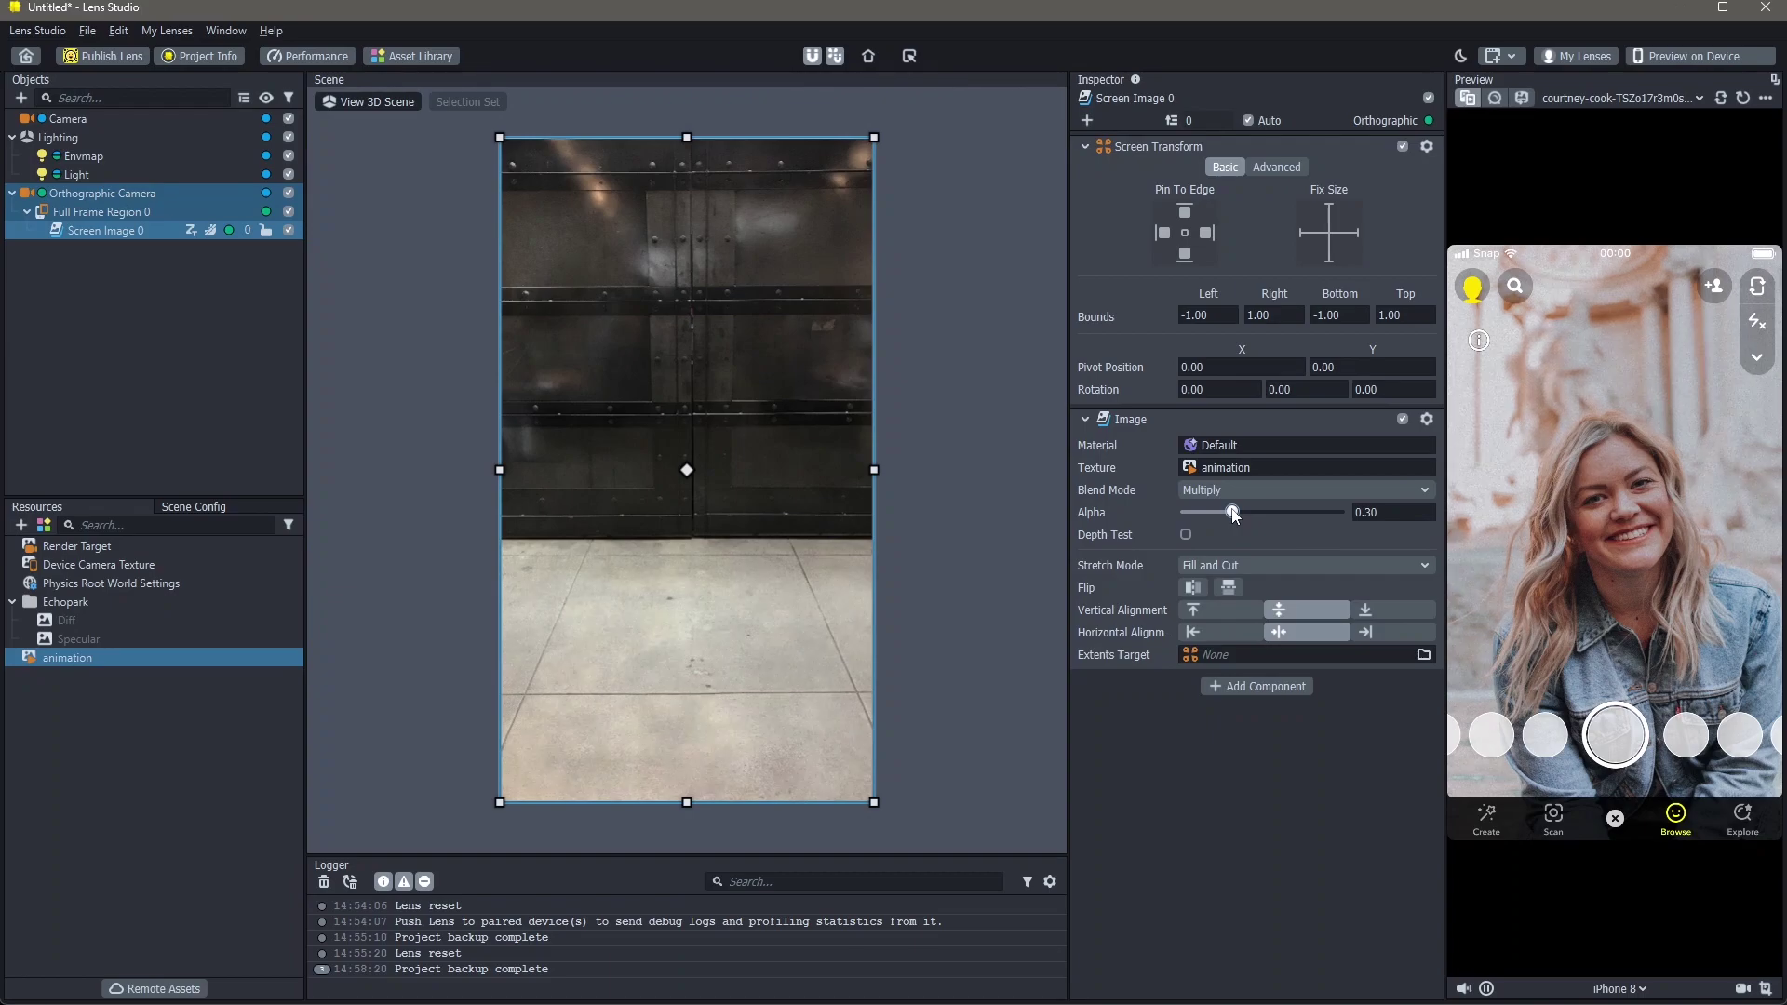
pyautogui.moveTo(1216, 516); pyautogui.dragTo(1214, 516)
# Step: Search GIPHY for 'play' and bring up the add options for the PLAY sticker
pyautogui.click(704, 554)
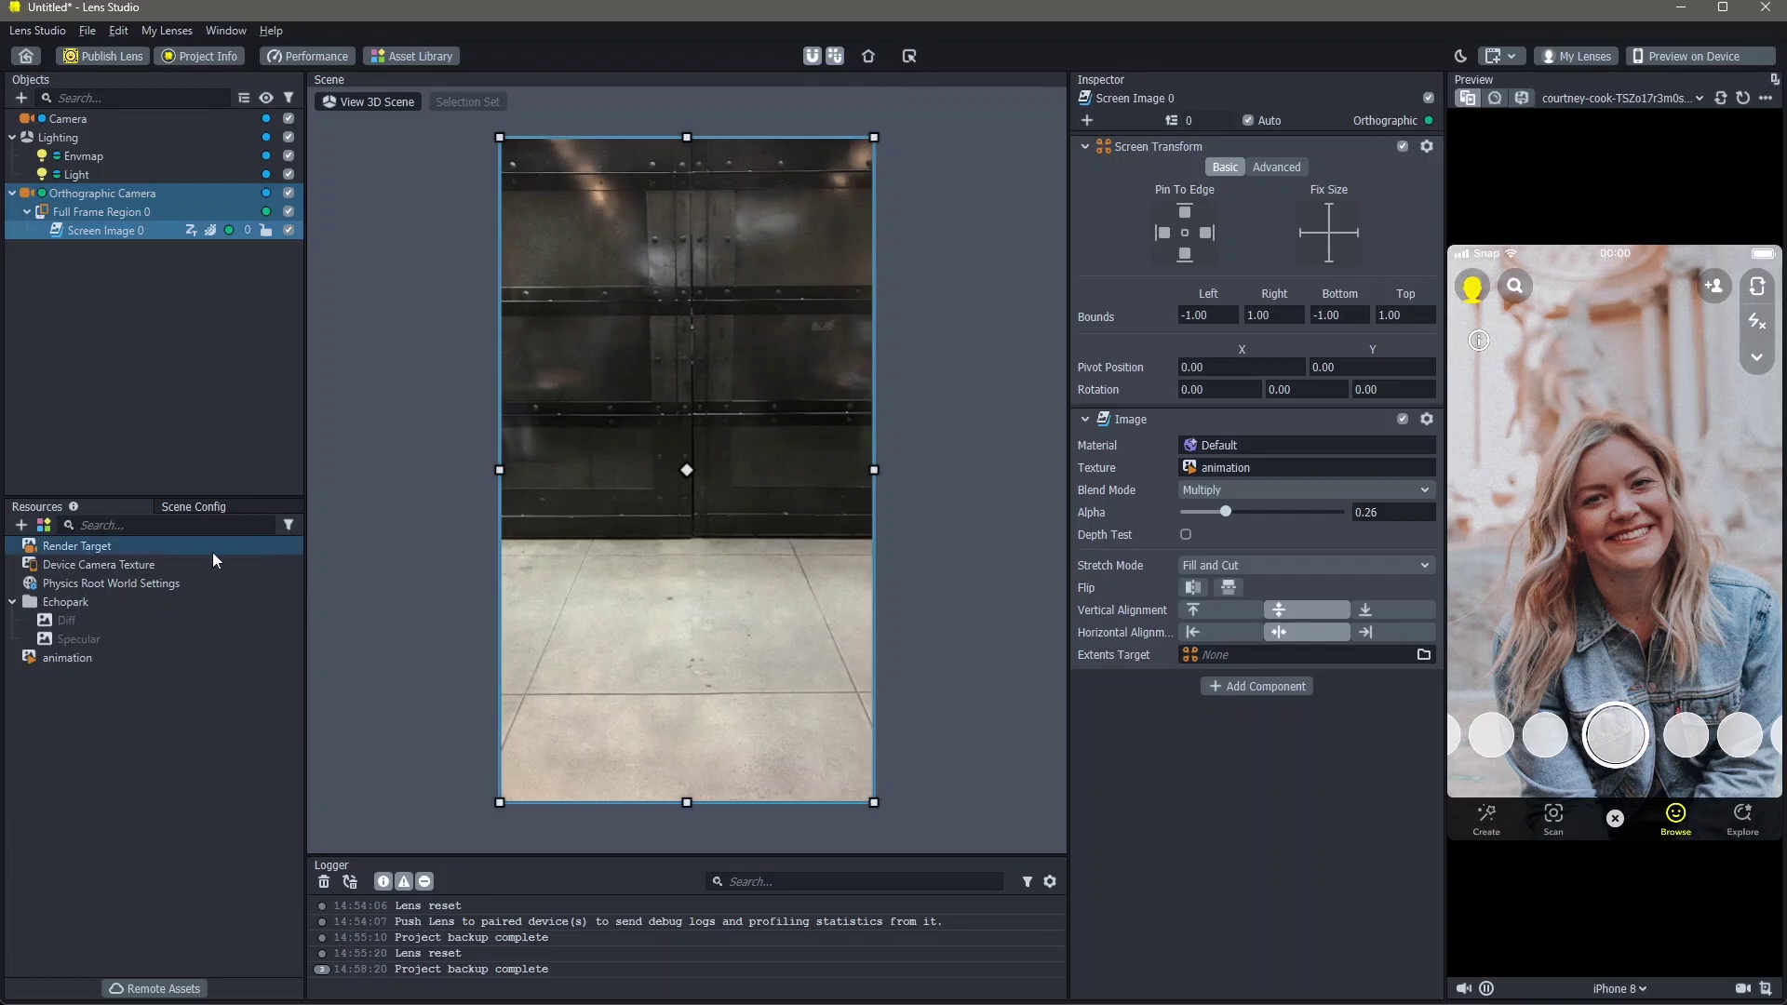
pyautogui.click(20, 526)
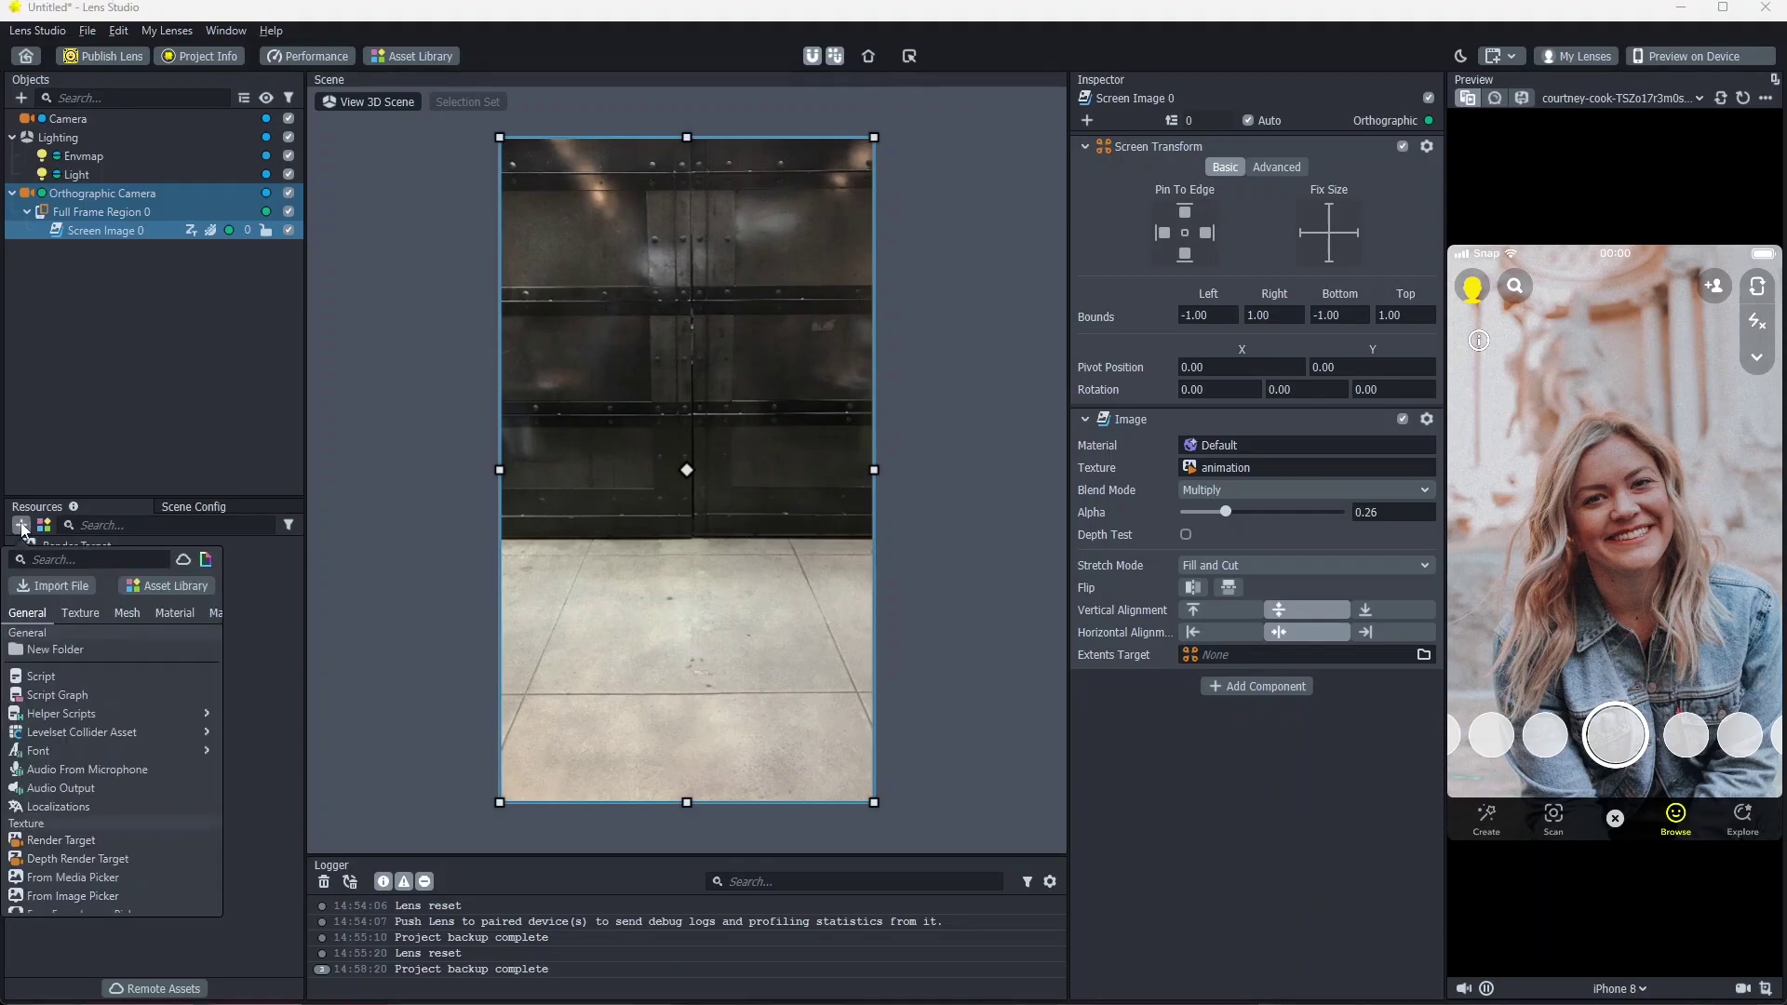
pyautogui.click(207, 560)
pyautogui.write('play')
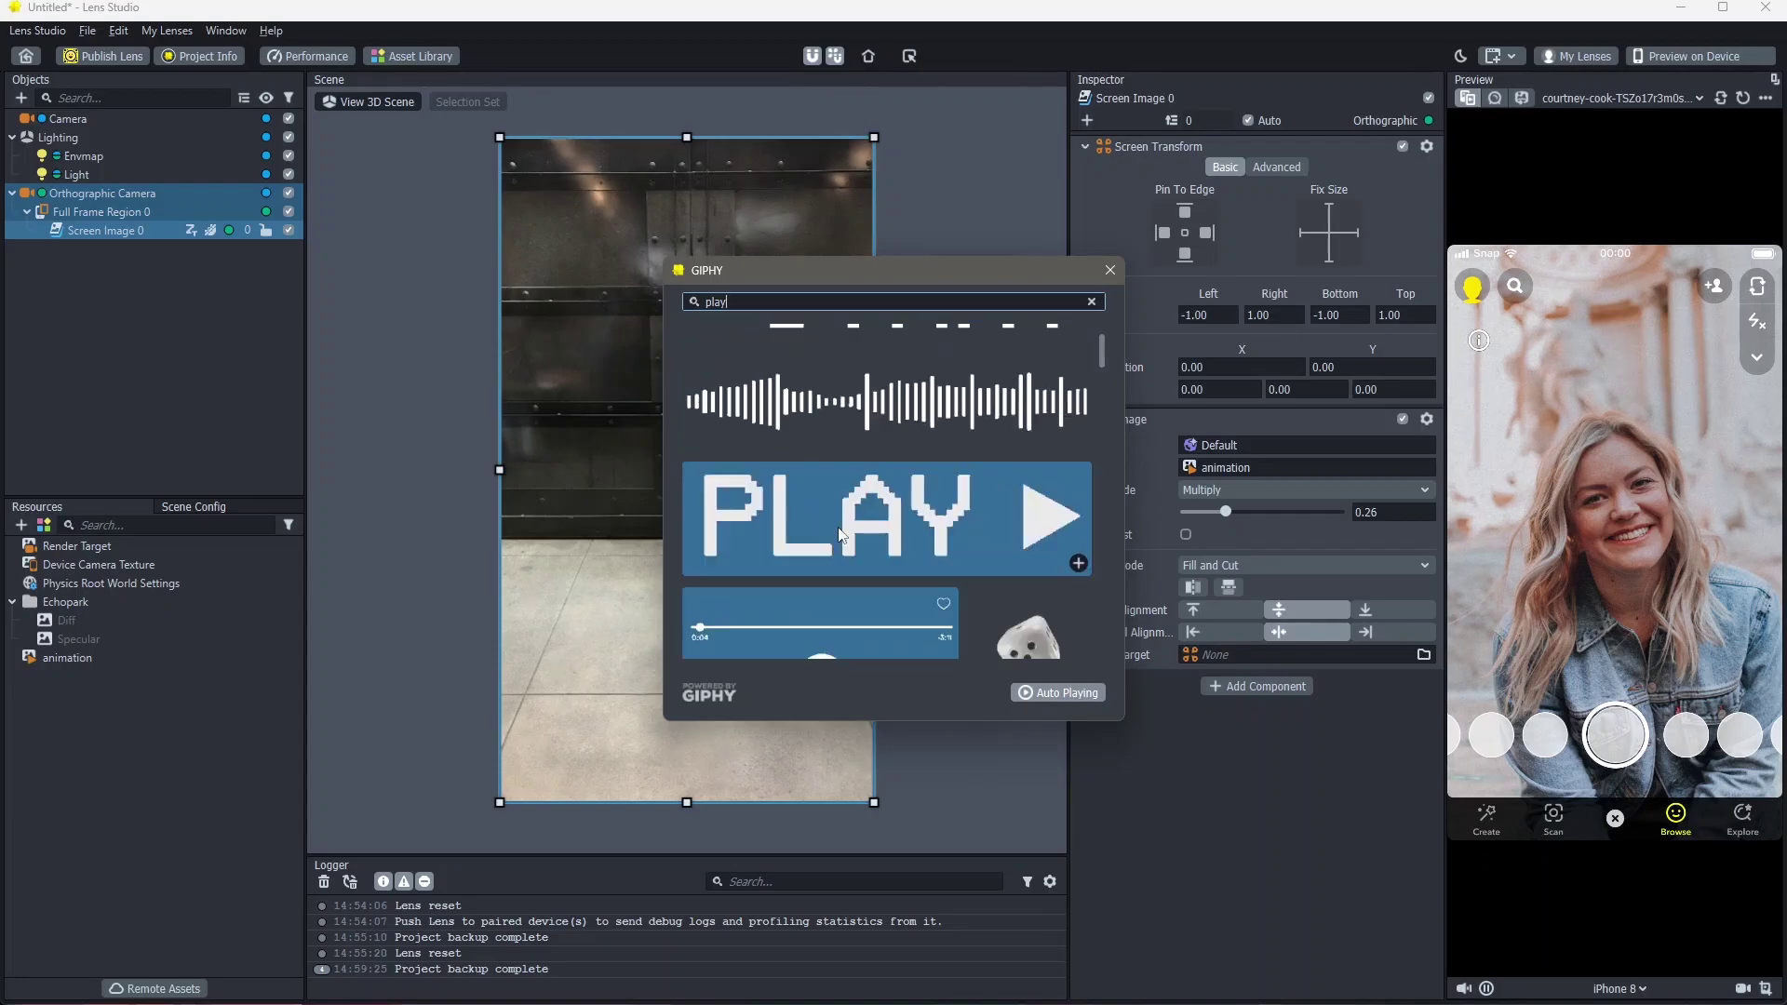
pyautogui.scroll(-1, 1007, 525)
pyautogui.scroll(1, 1019, 535)
pyautogui.scroll(1, 1019, 535)
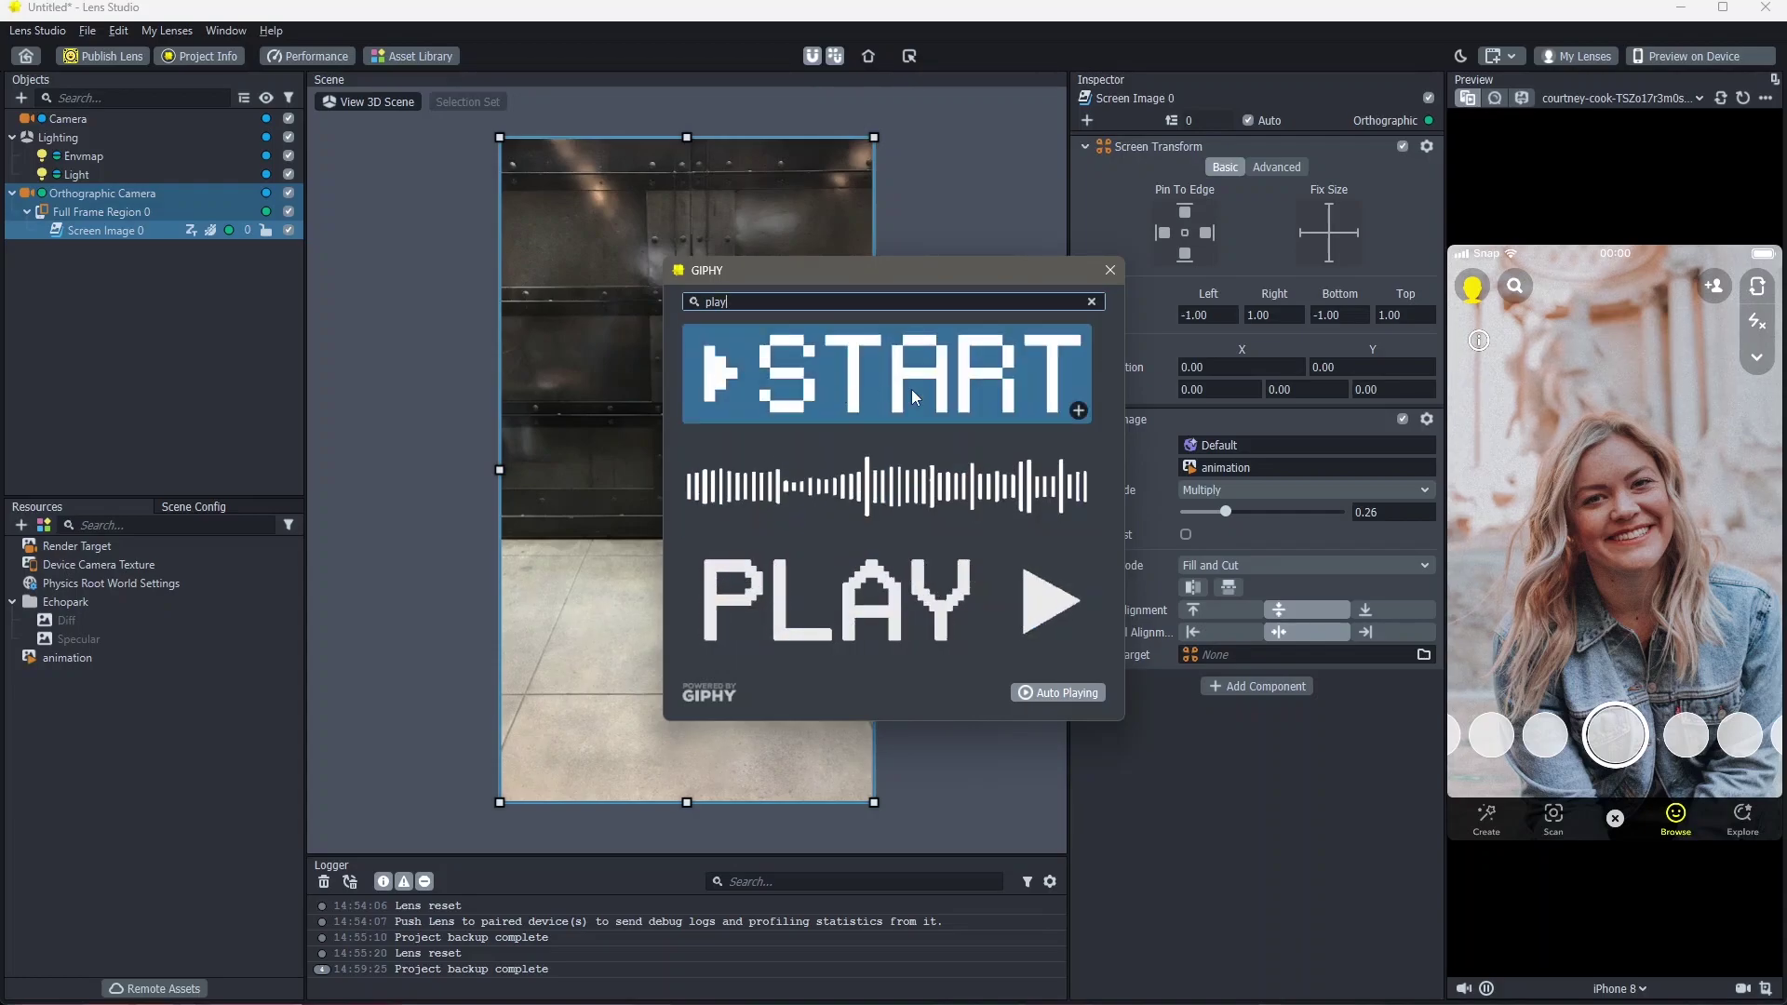
pyautogui.click(1079, 647)
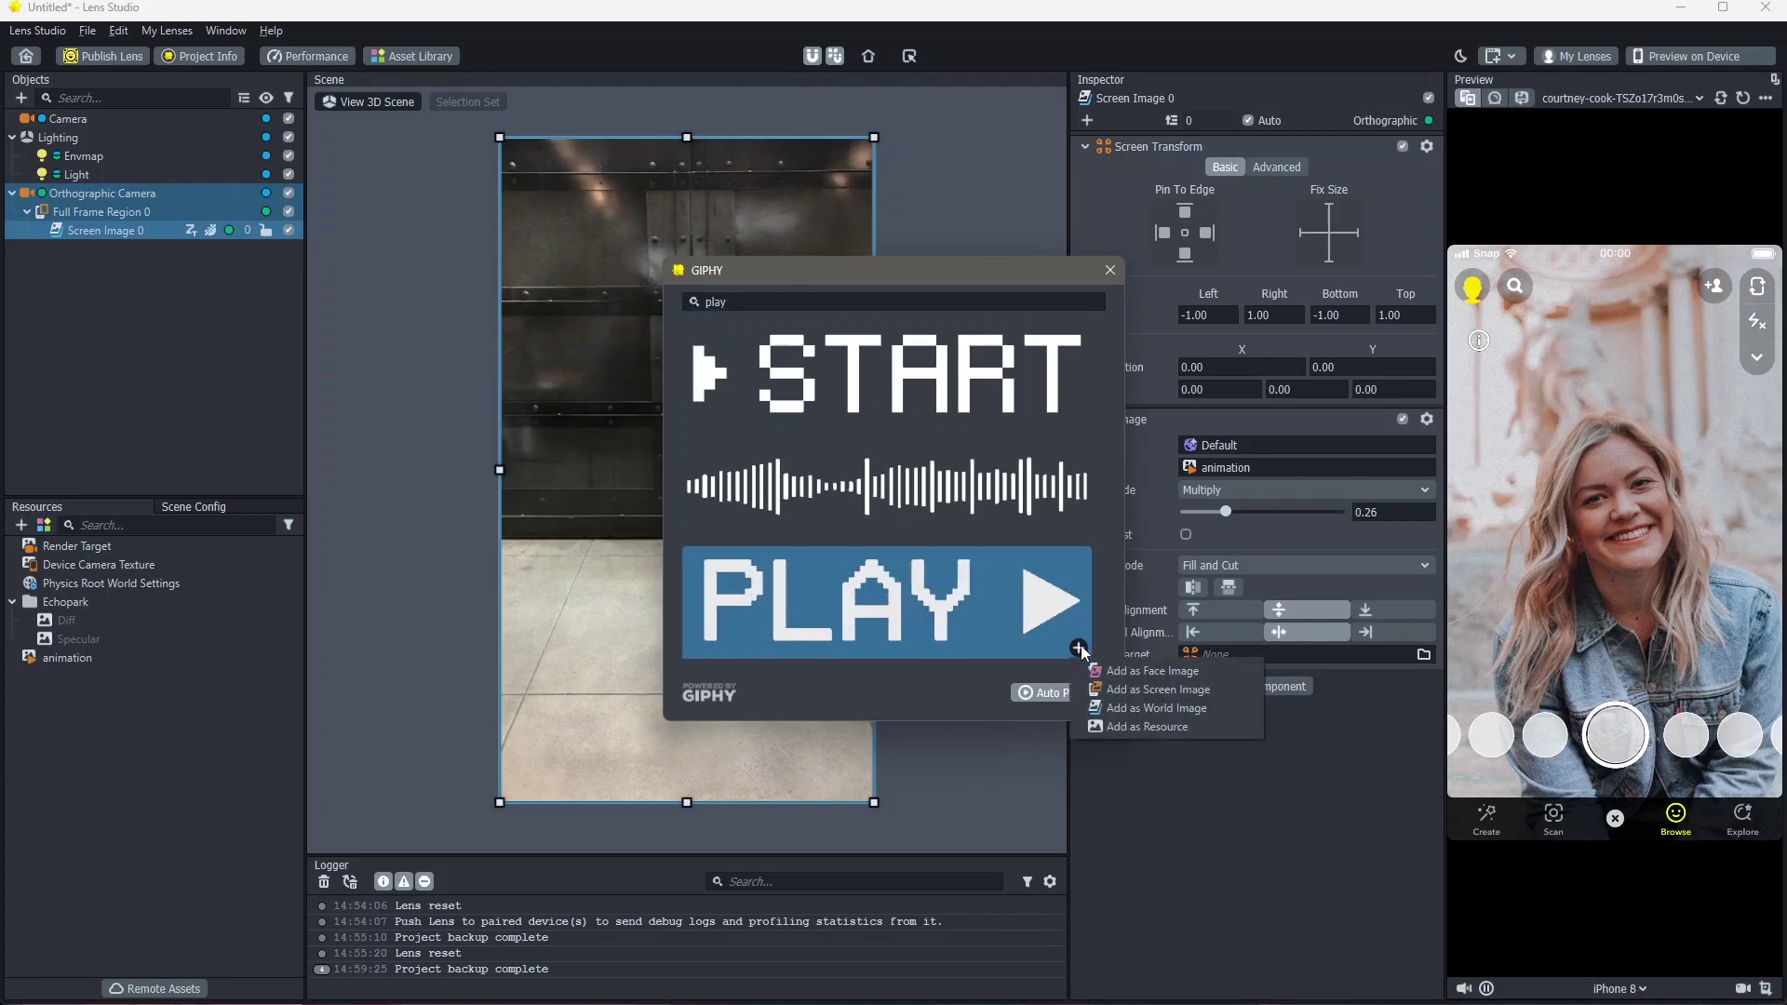
# Step: Add the PLAY sticker as Screen Image 1 and shrink it into the top-left corner
pyautogui.click(1170, 689)
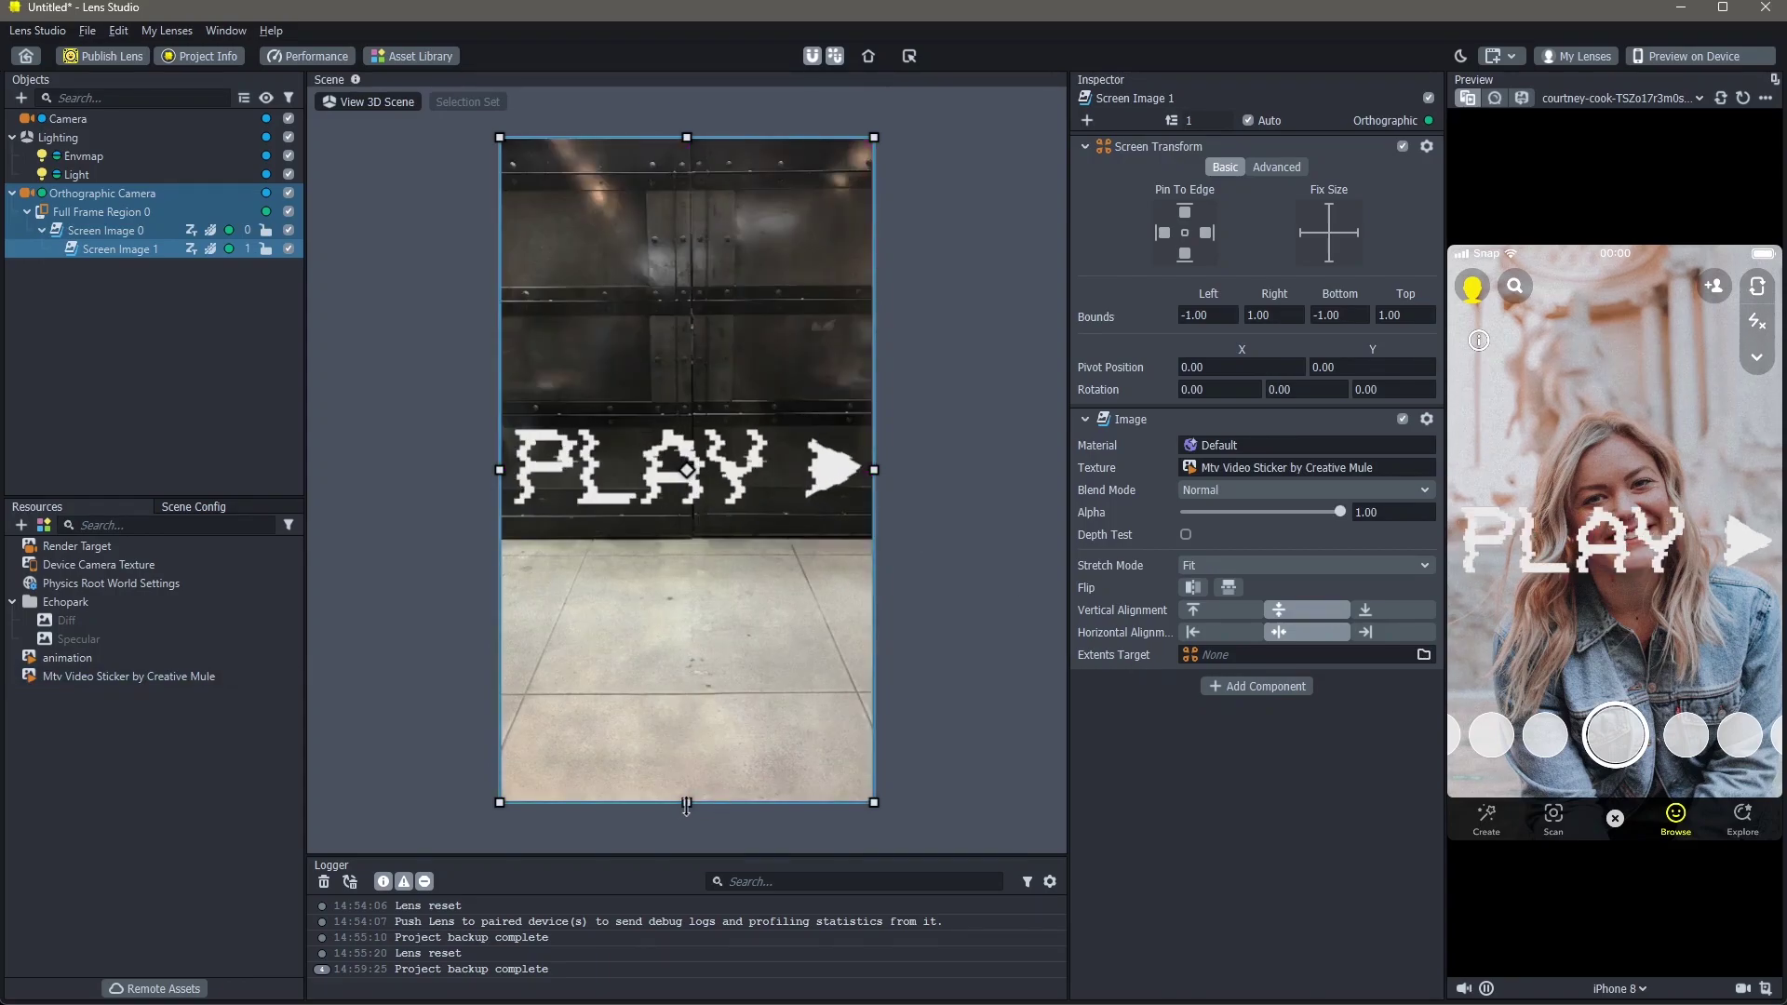
pyautogui.moveTo(687, 802); pyautogui.dragTo(689, 272)
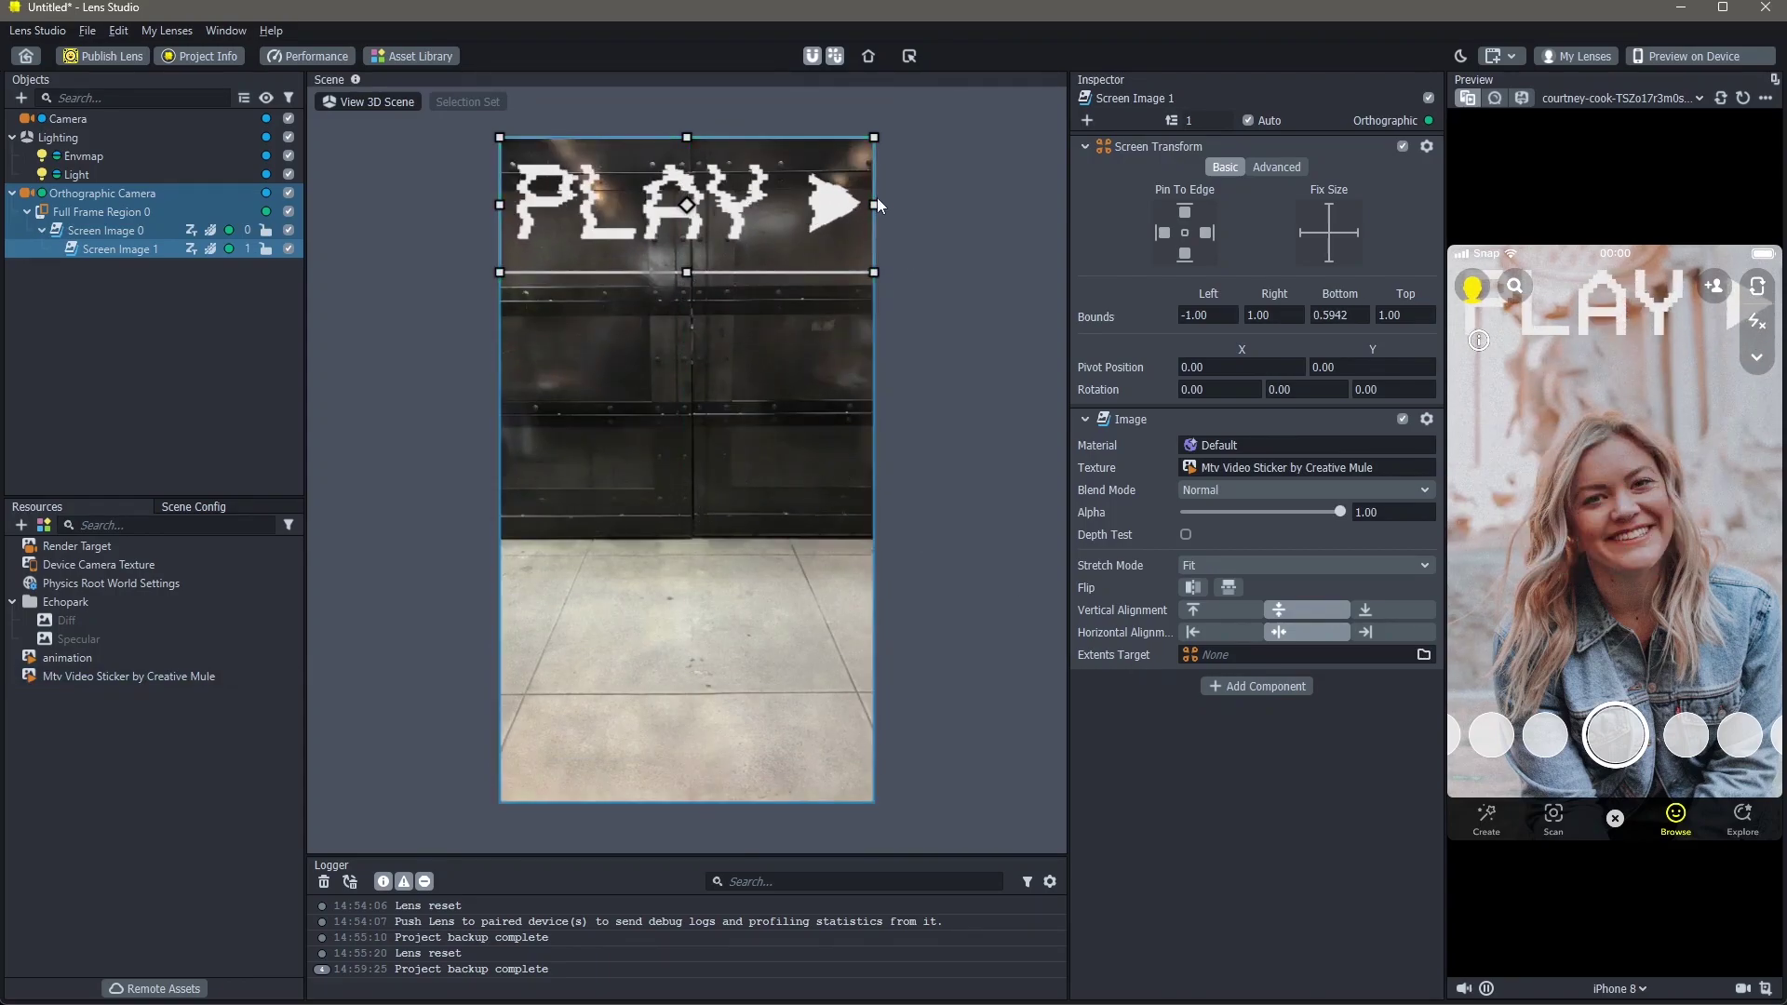
pyautogui.moveTo(873, 204); pyautogui.dragTo(650, 204)
pyautogui.moveTo(576, 272); pyautogui.dragTo(584, 174)
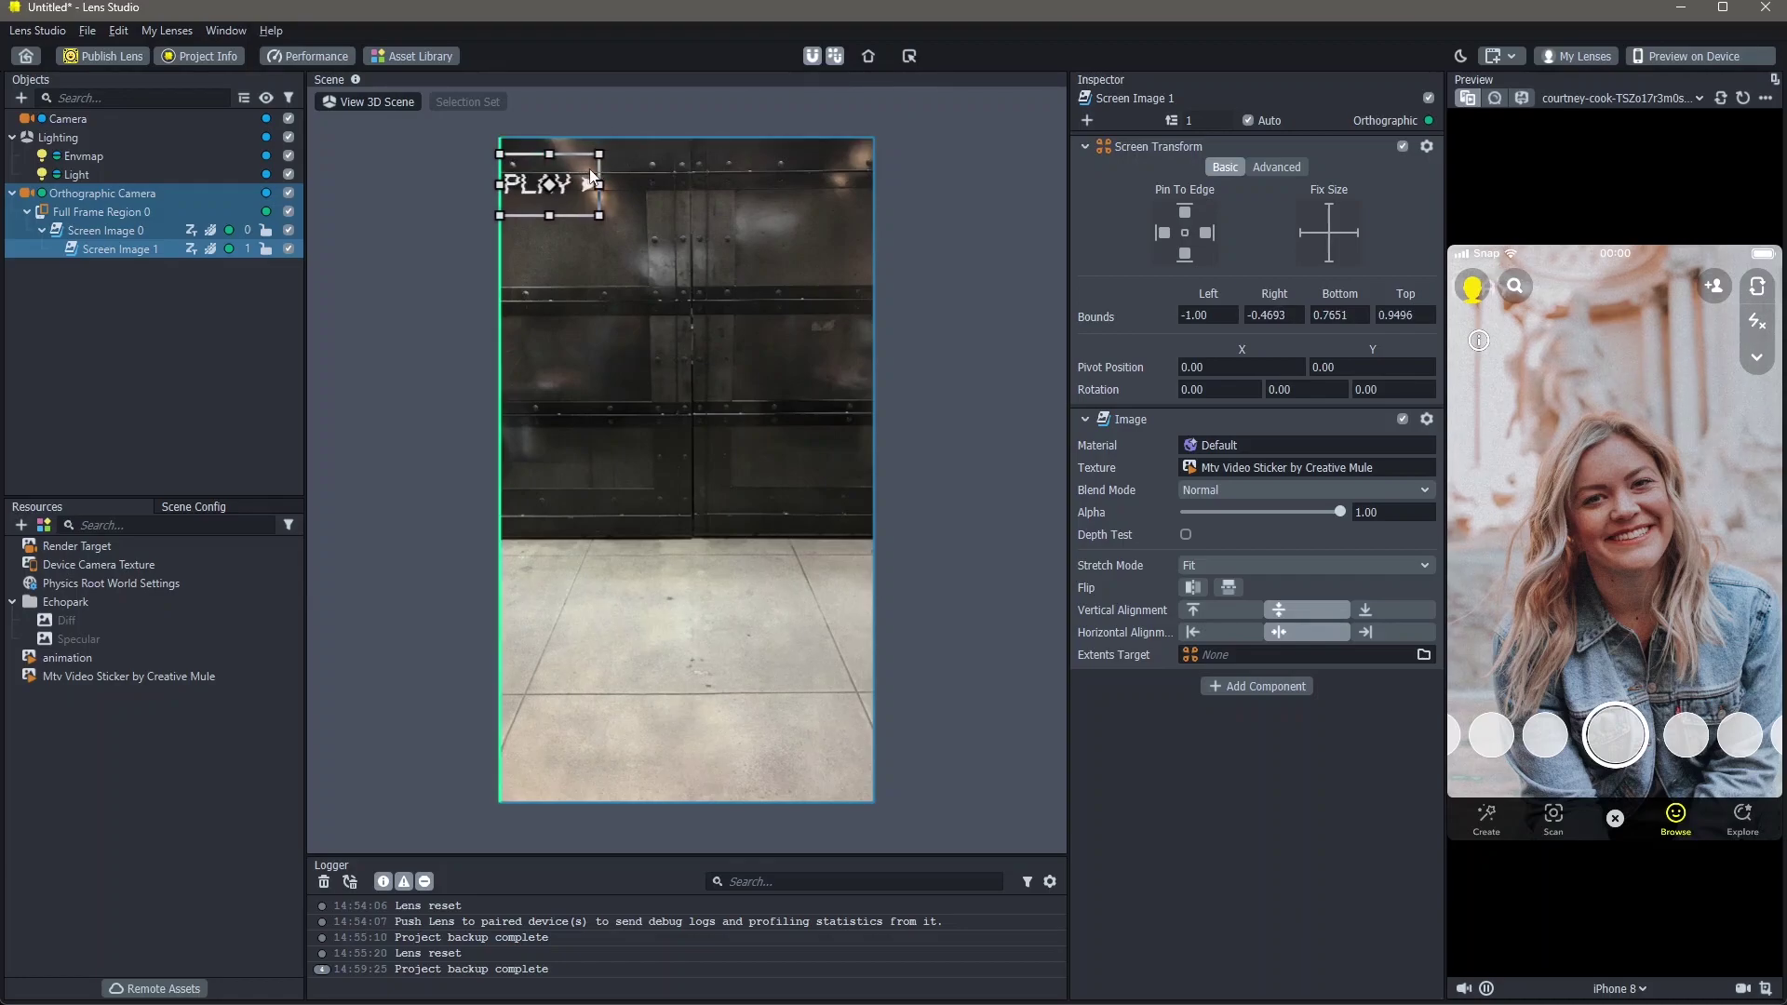
pyautogui.moveTo(592, 176)
pyautogui.mouseDown()
pyautogui.moveTo(565, 165)
pyautogui.moveTo(579, 181)
pyautogui.mouseUp()
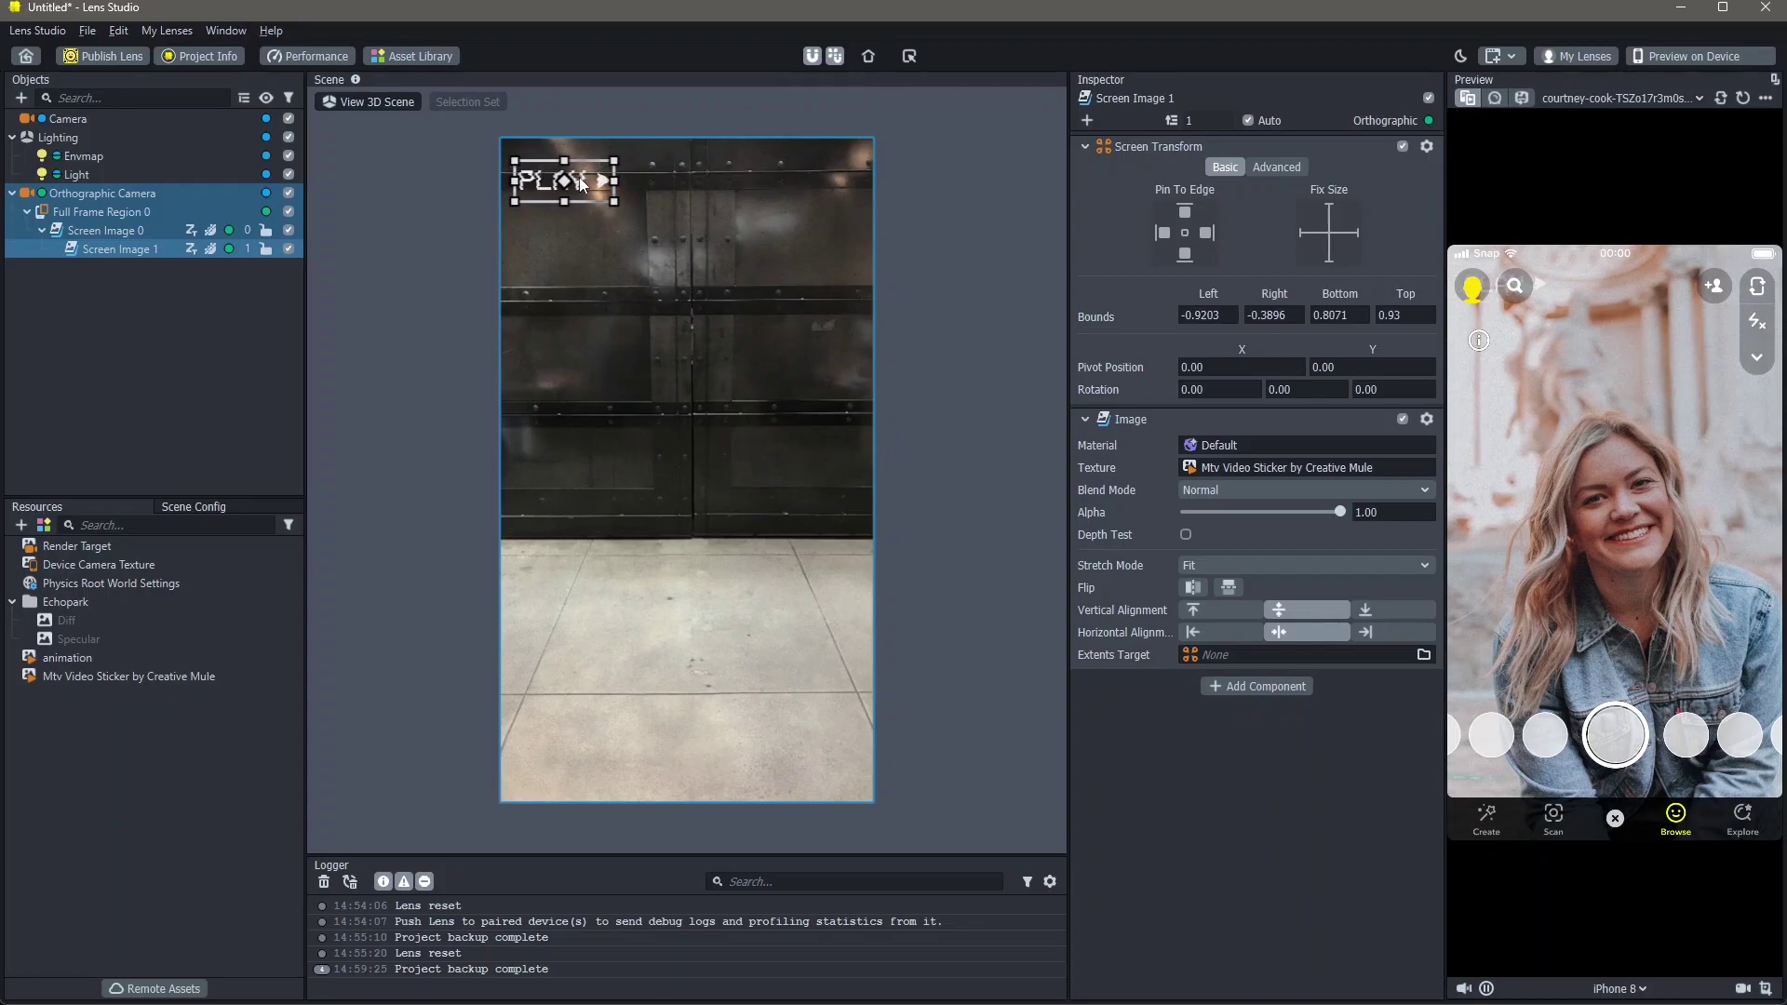
pyautogui.click(921, 380)
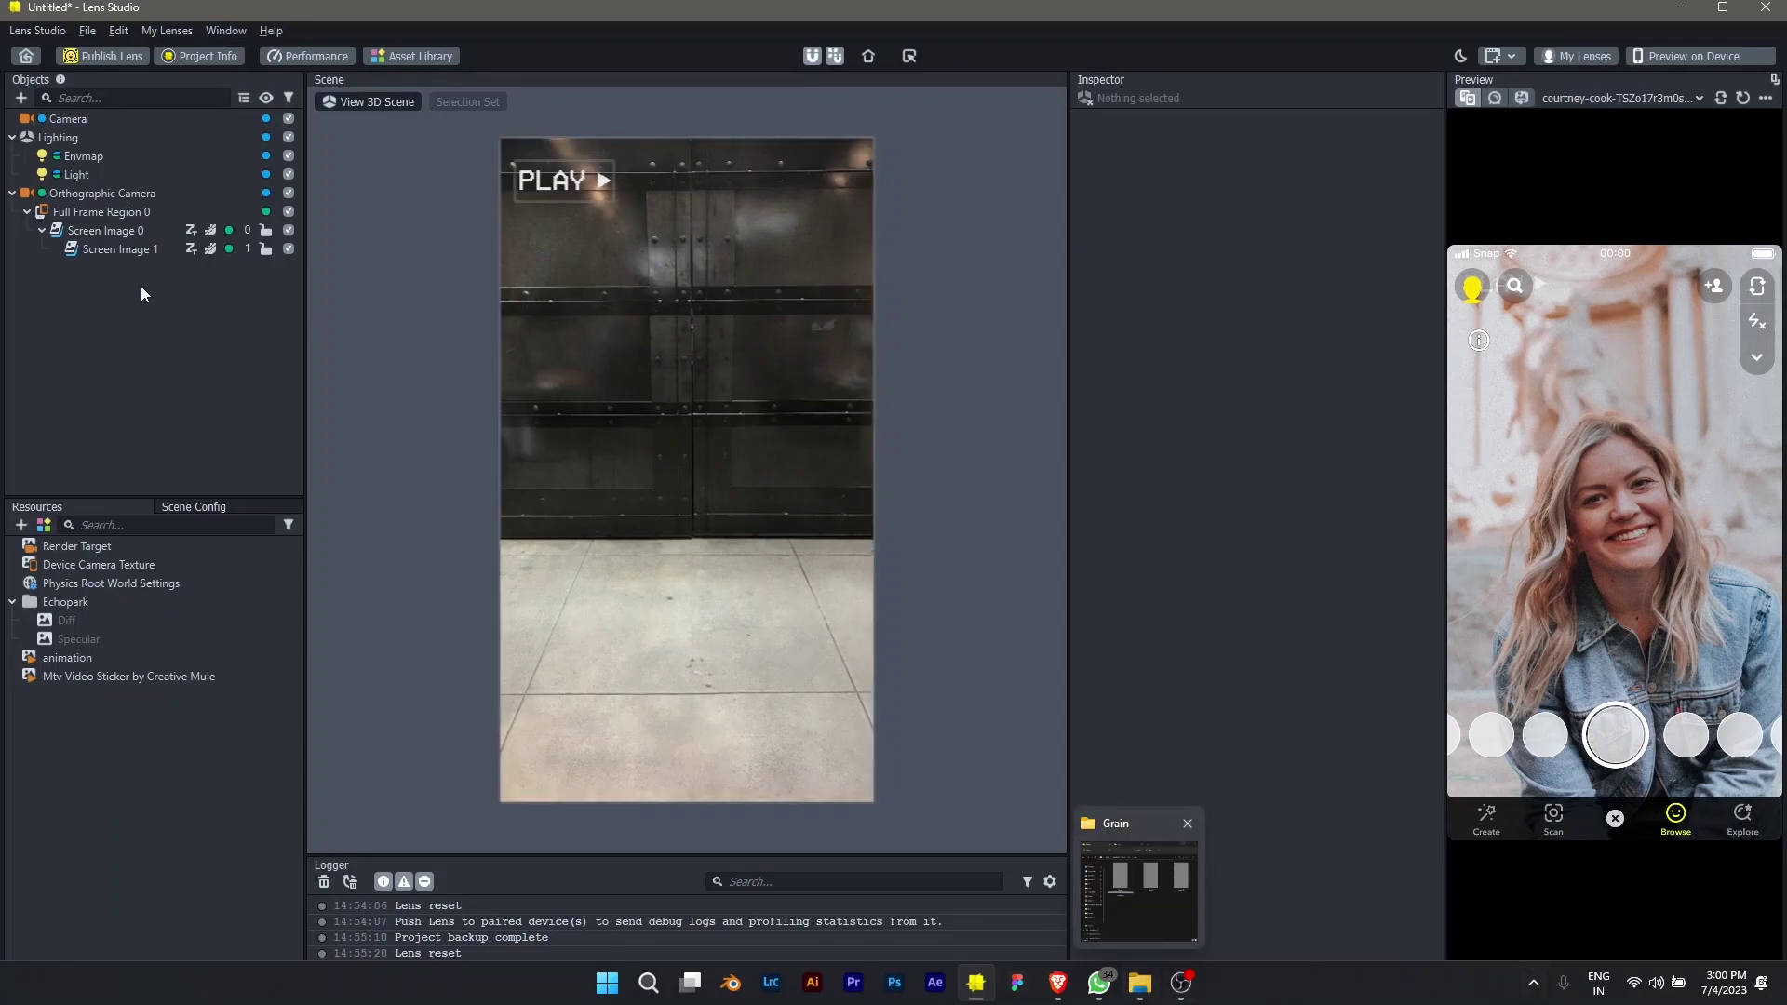
# Step: Add a Color Correction post effect using the Empty preset
pyautogui.click(21, 98)
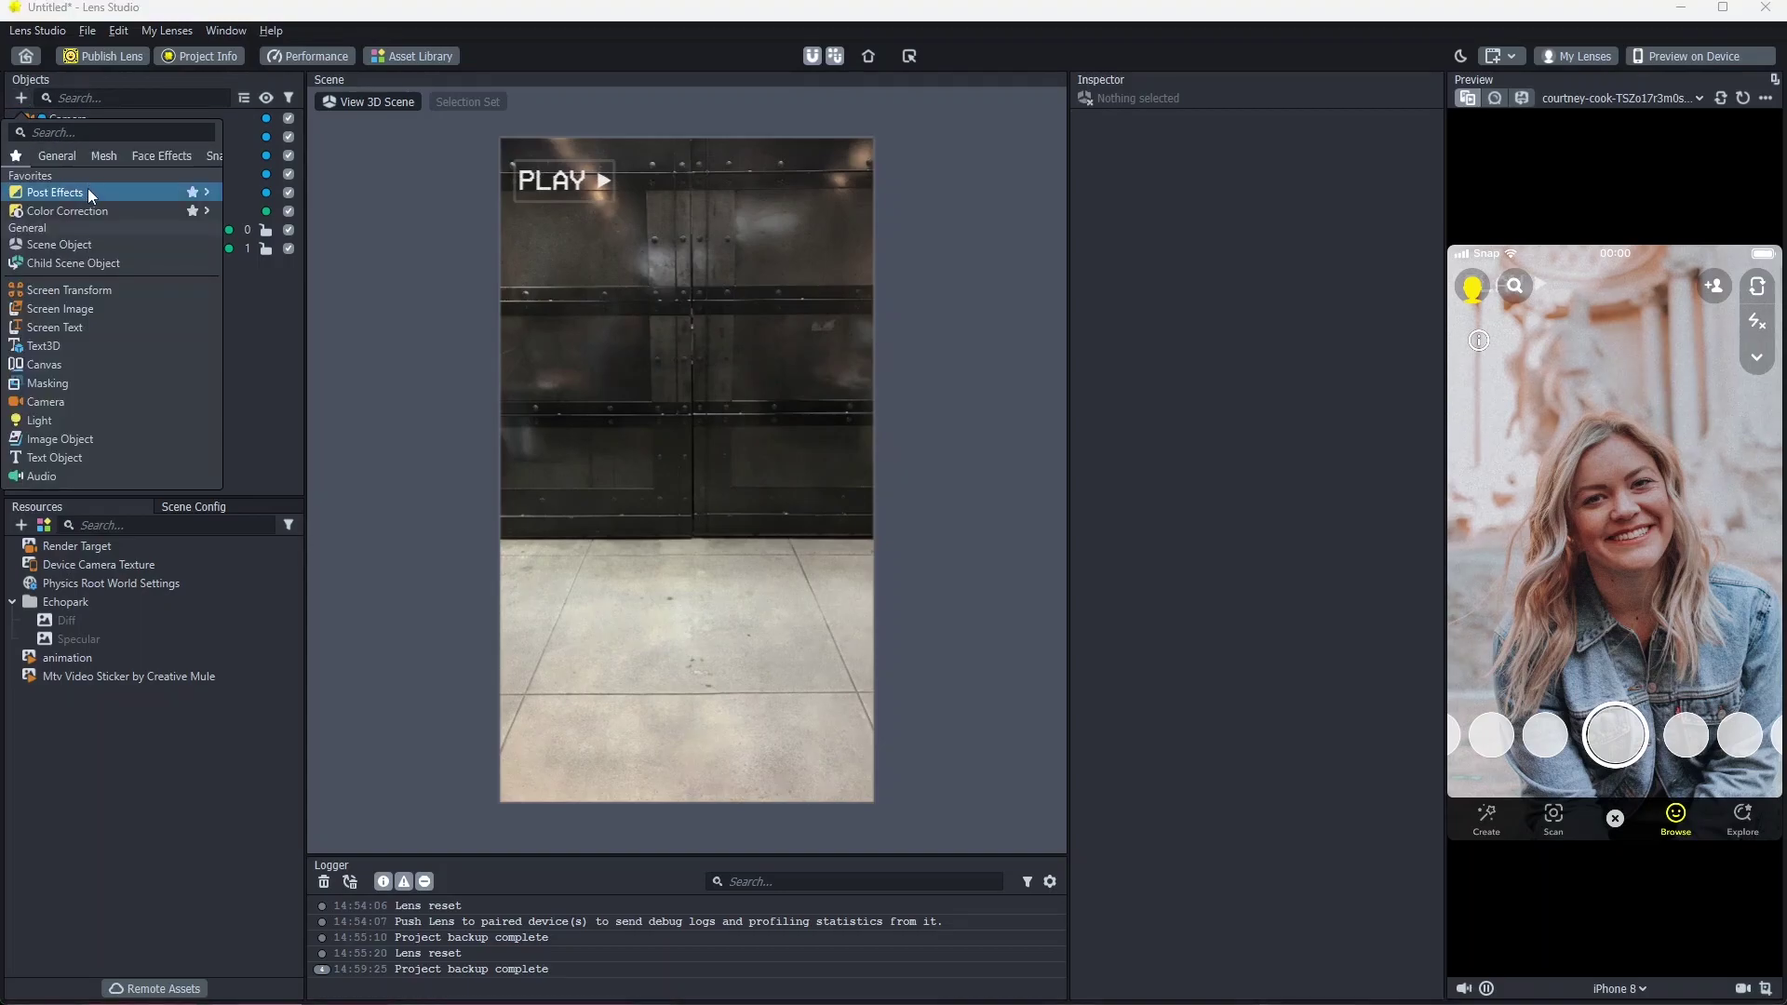
pyautogui.moveTo(205, 210)
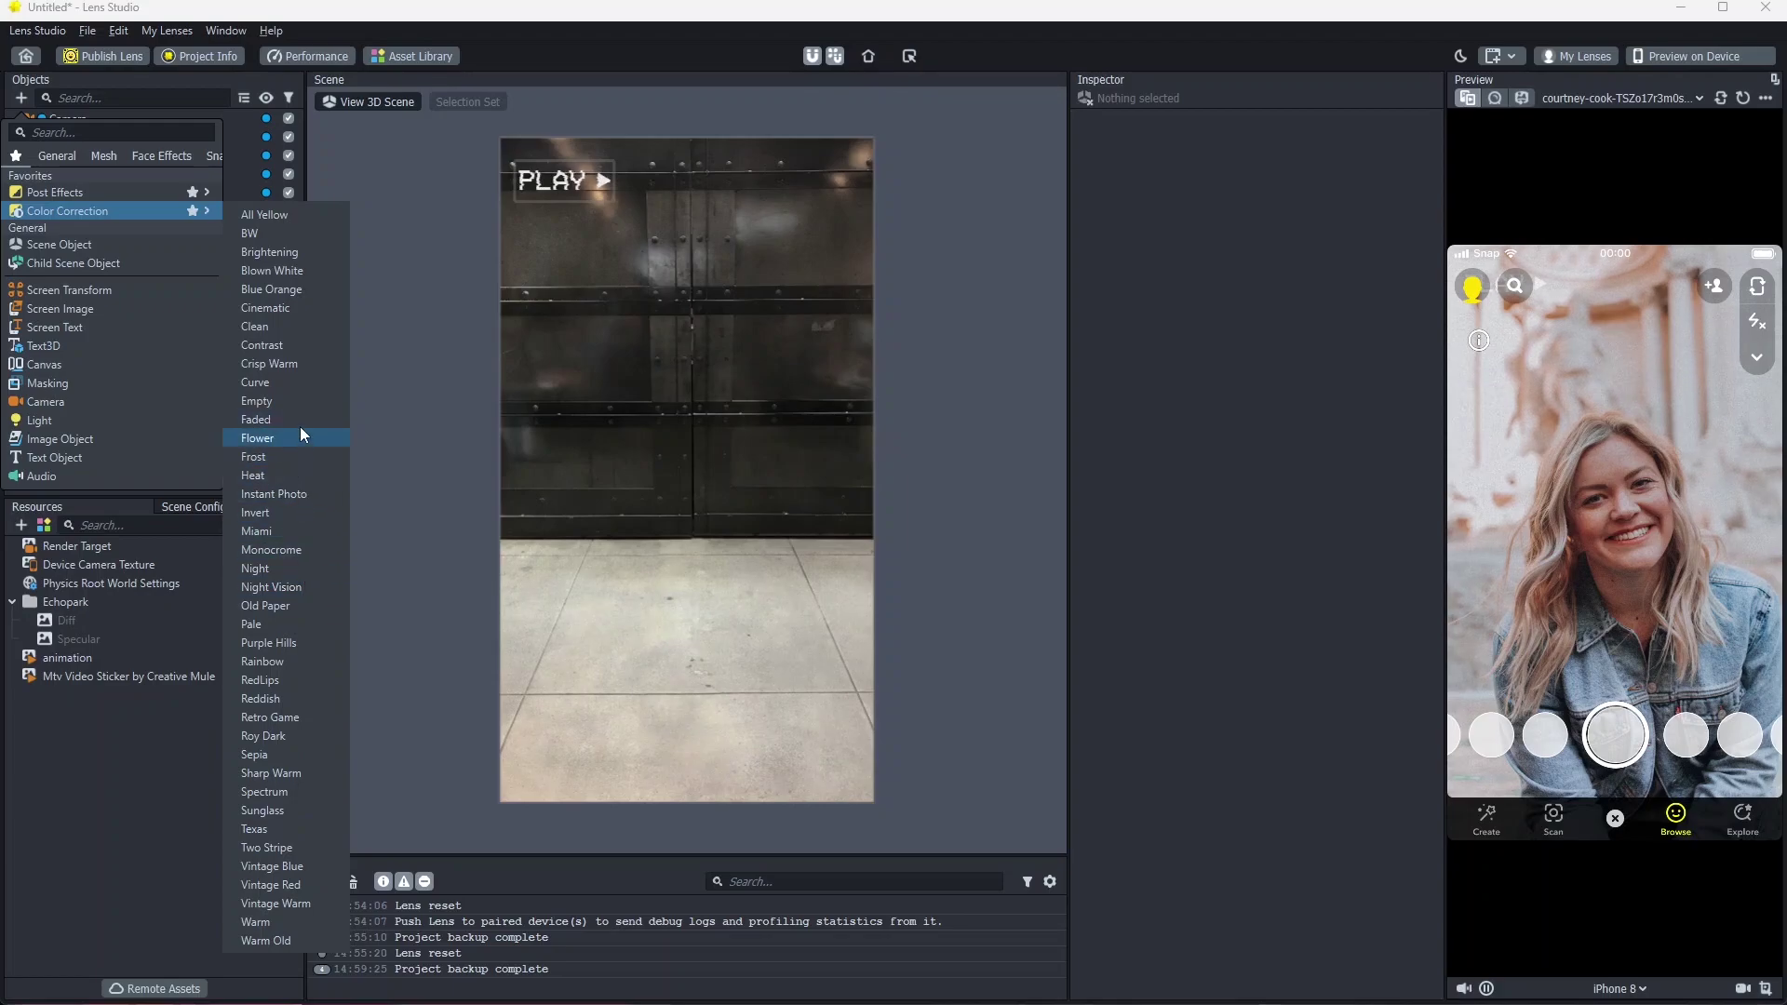
pyautogui.click(303, 400)
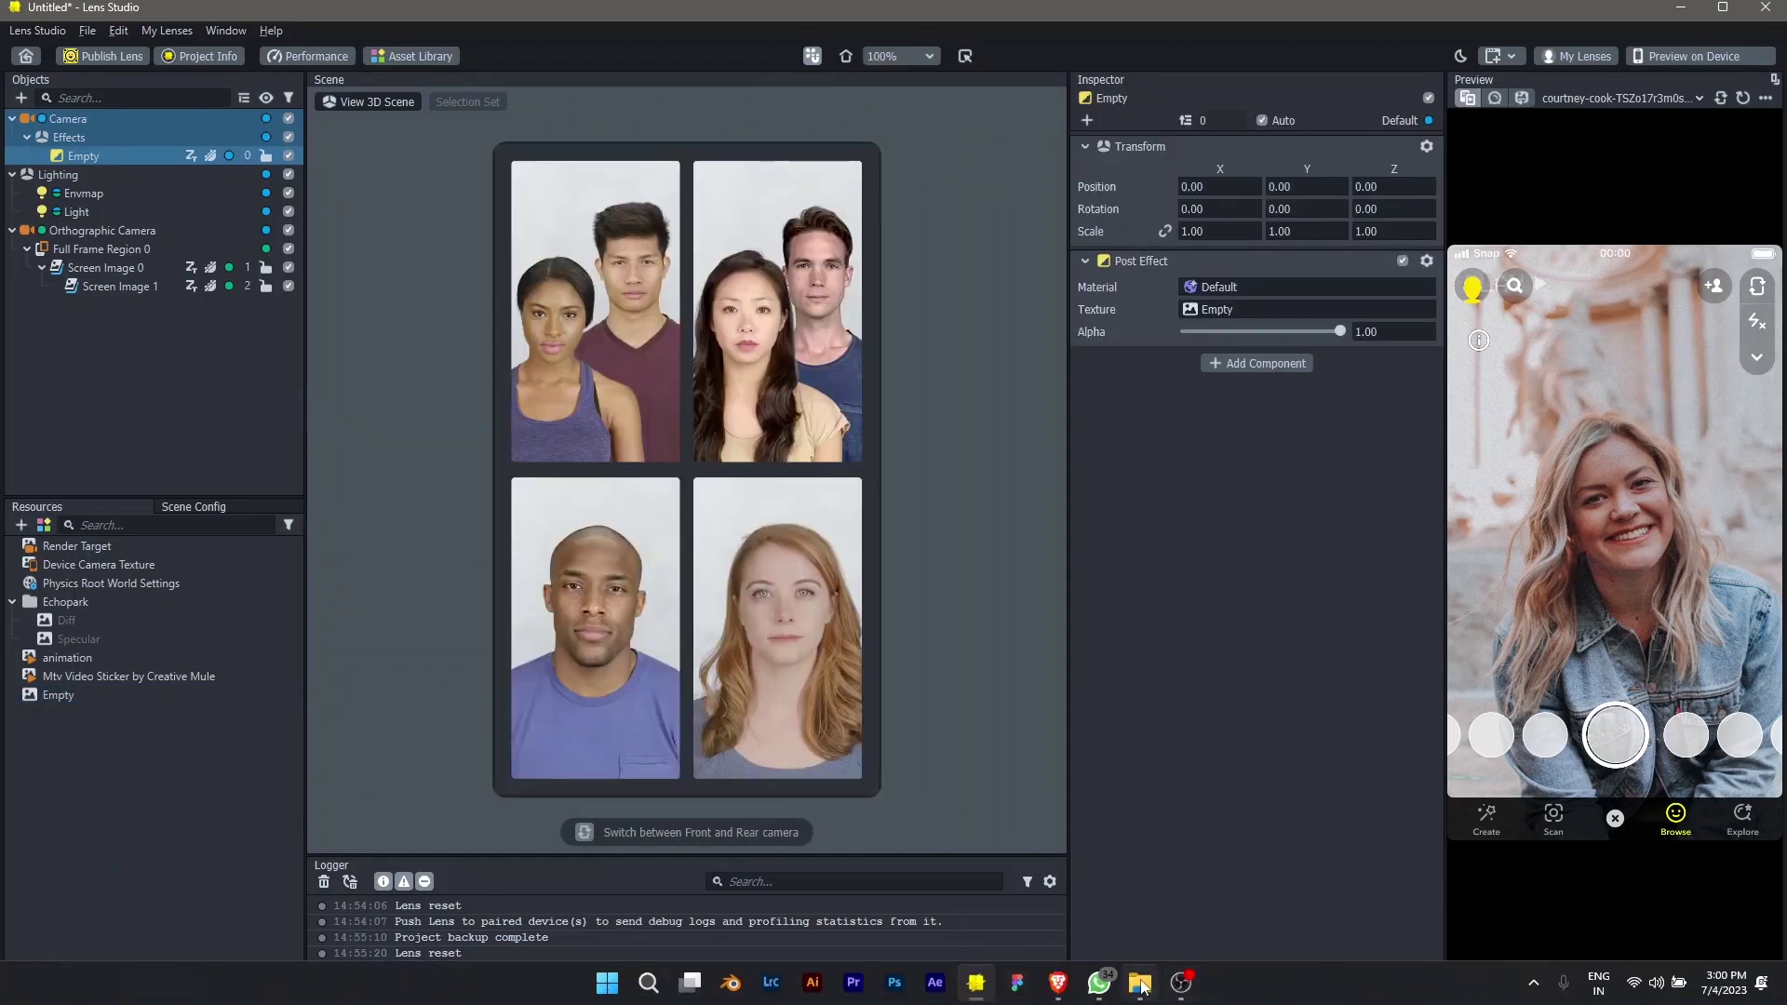
# Step: Import the Redmoon image from the Grain folder into the project Resources
pyautogui.click(1163, 986)
pyautogui.moveTo(864, 584); pyautogui.dragTo(61, 802)
pyautogui.click(185, 411)
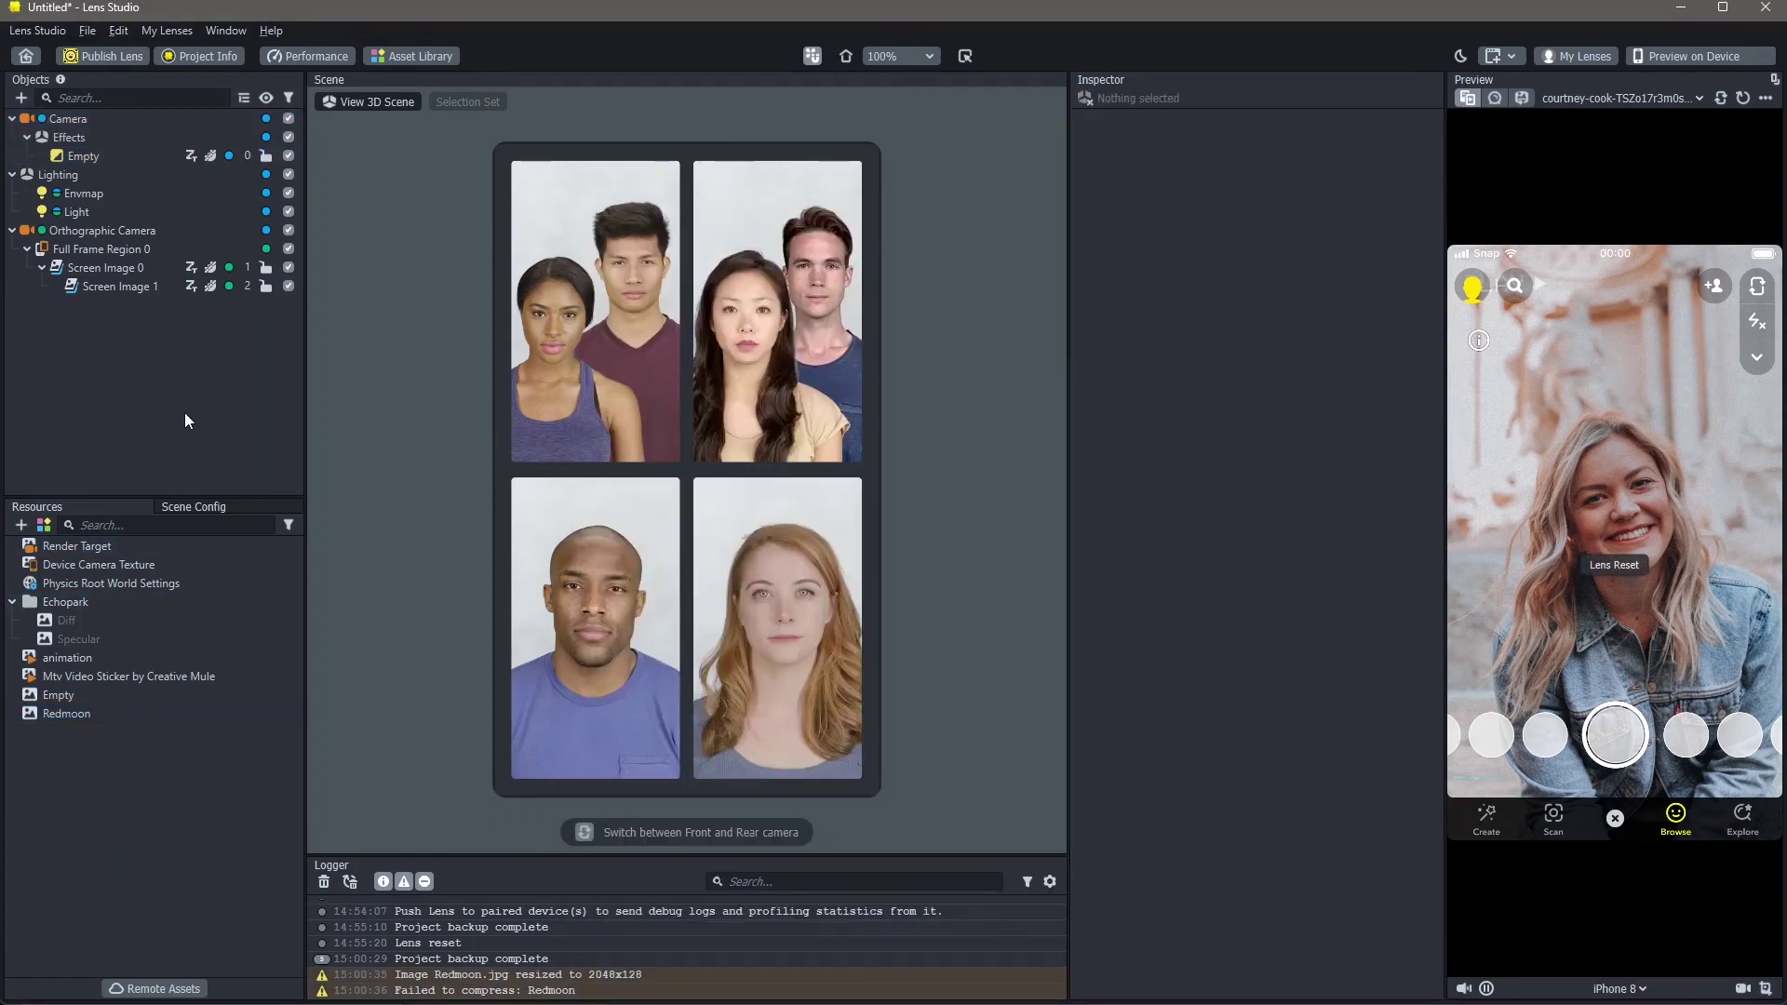
# Step: Set Redmoon as the Empty colour correction's texture and lower its alpha to 0.71
pyautogui.click(136, 154)
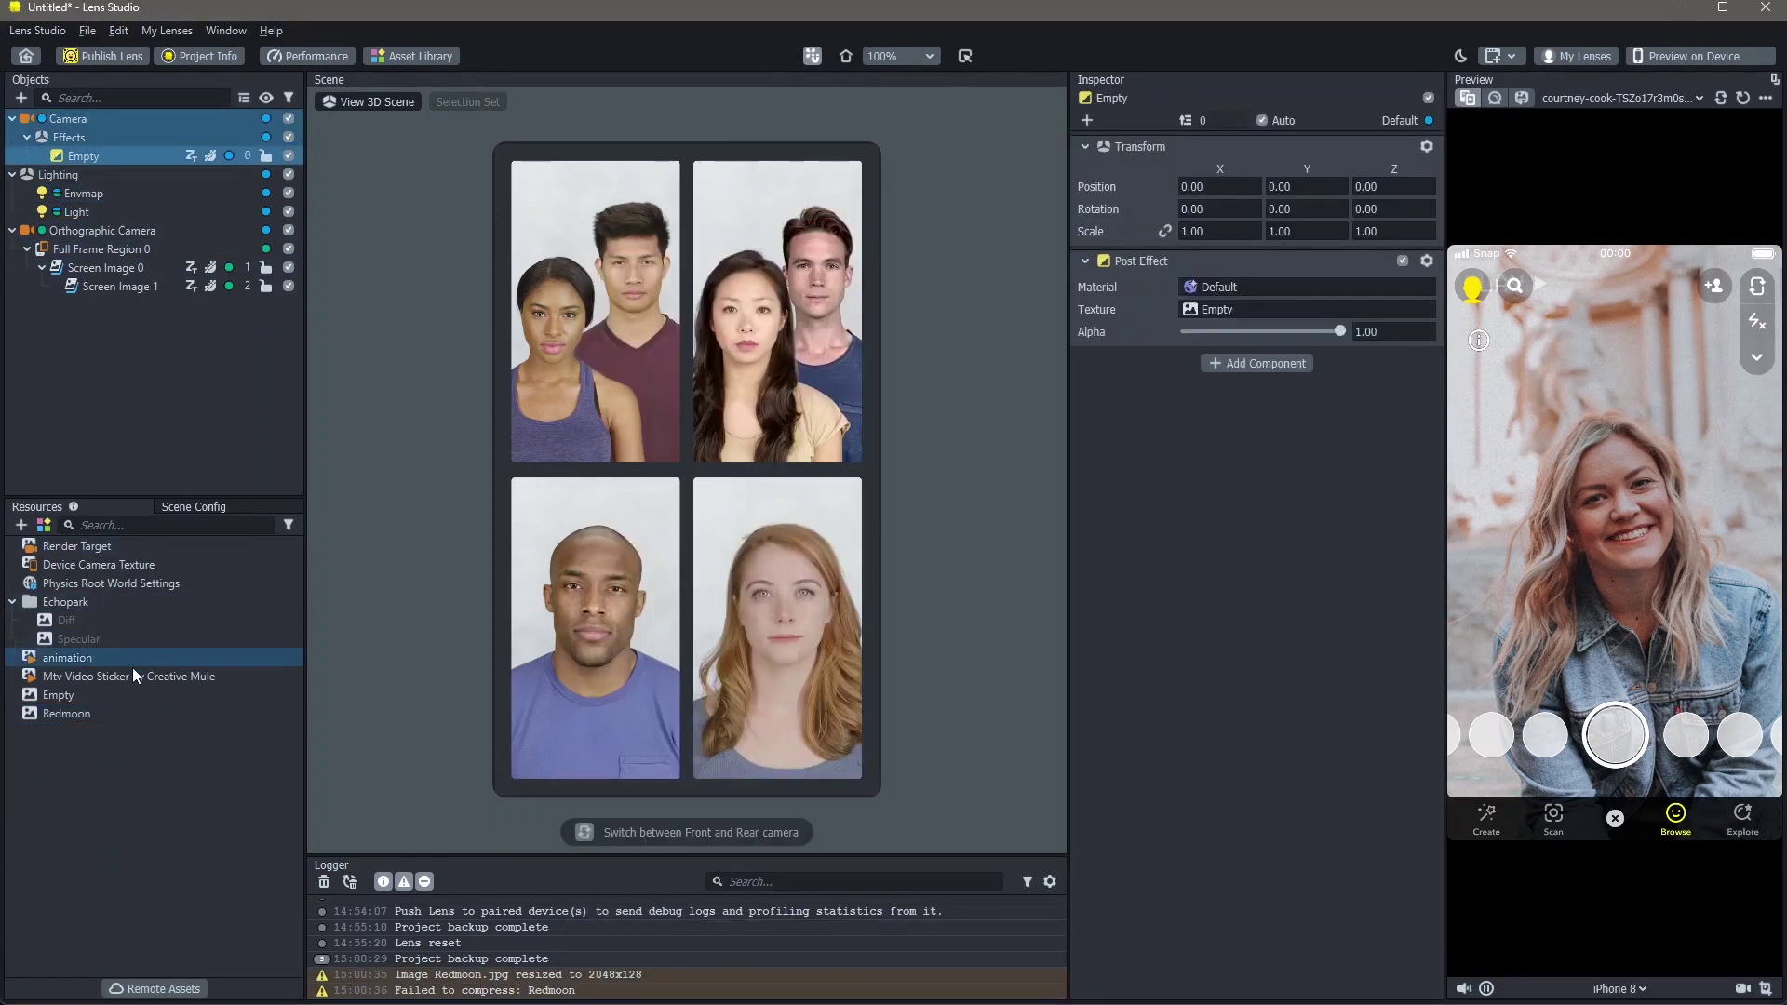
pyautogui.moveTo(136, 712); pyautogui.dragTo(1249, 313)
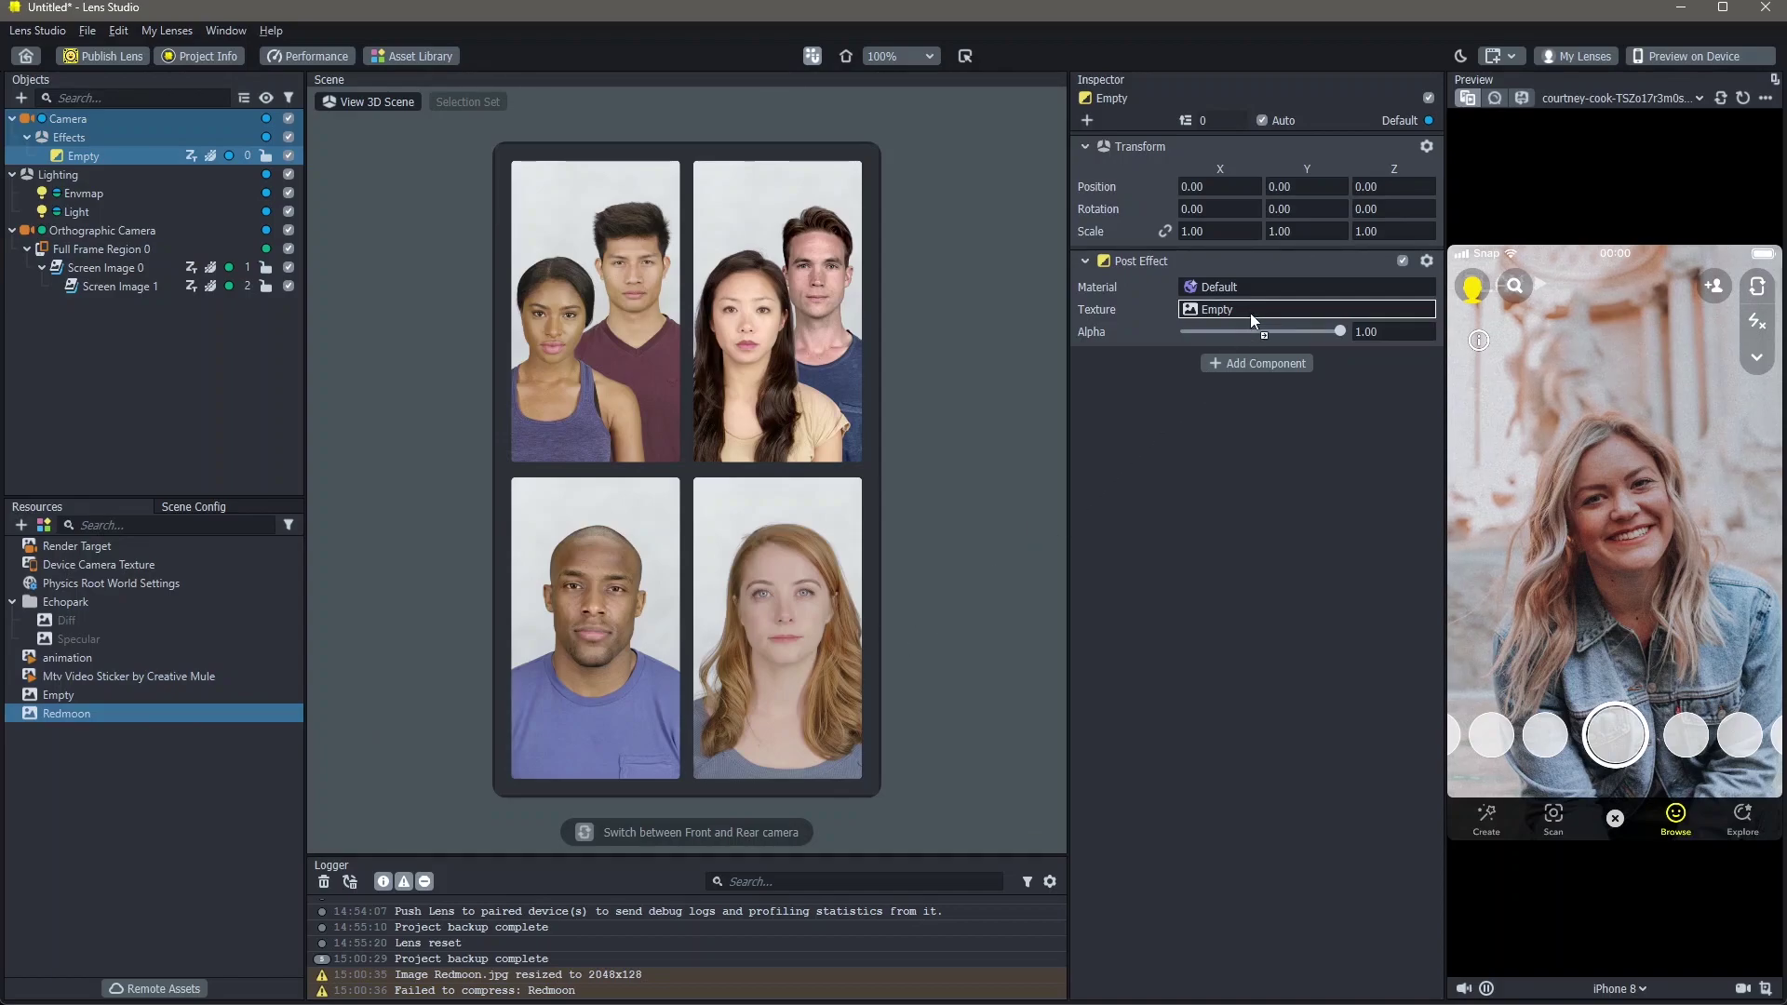
pyautogui.moveTo(1249, 313); pyautogui.dragTo(1249, 313)
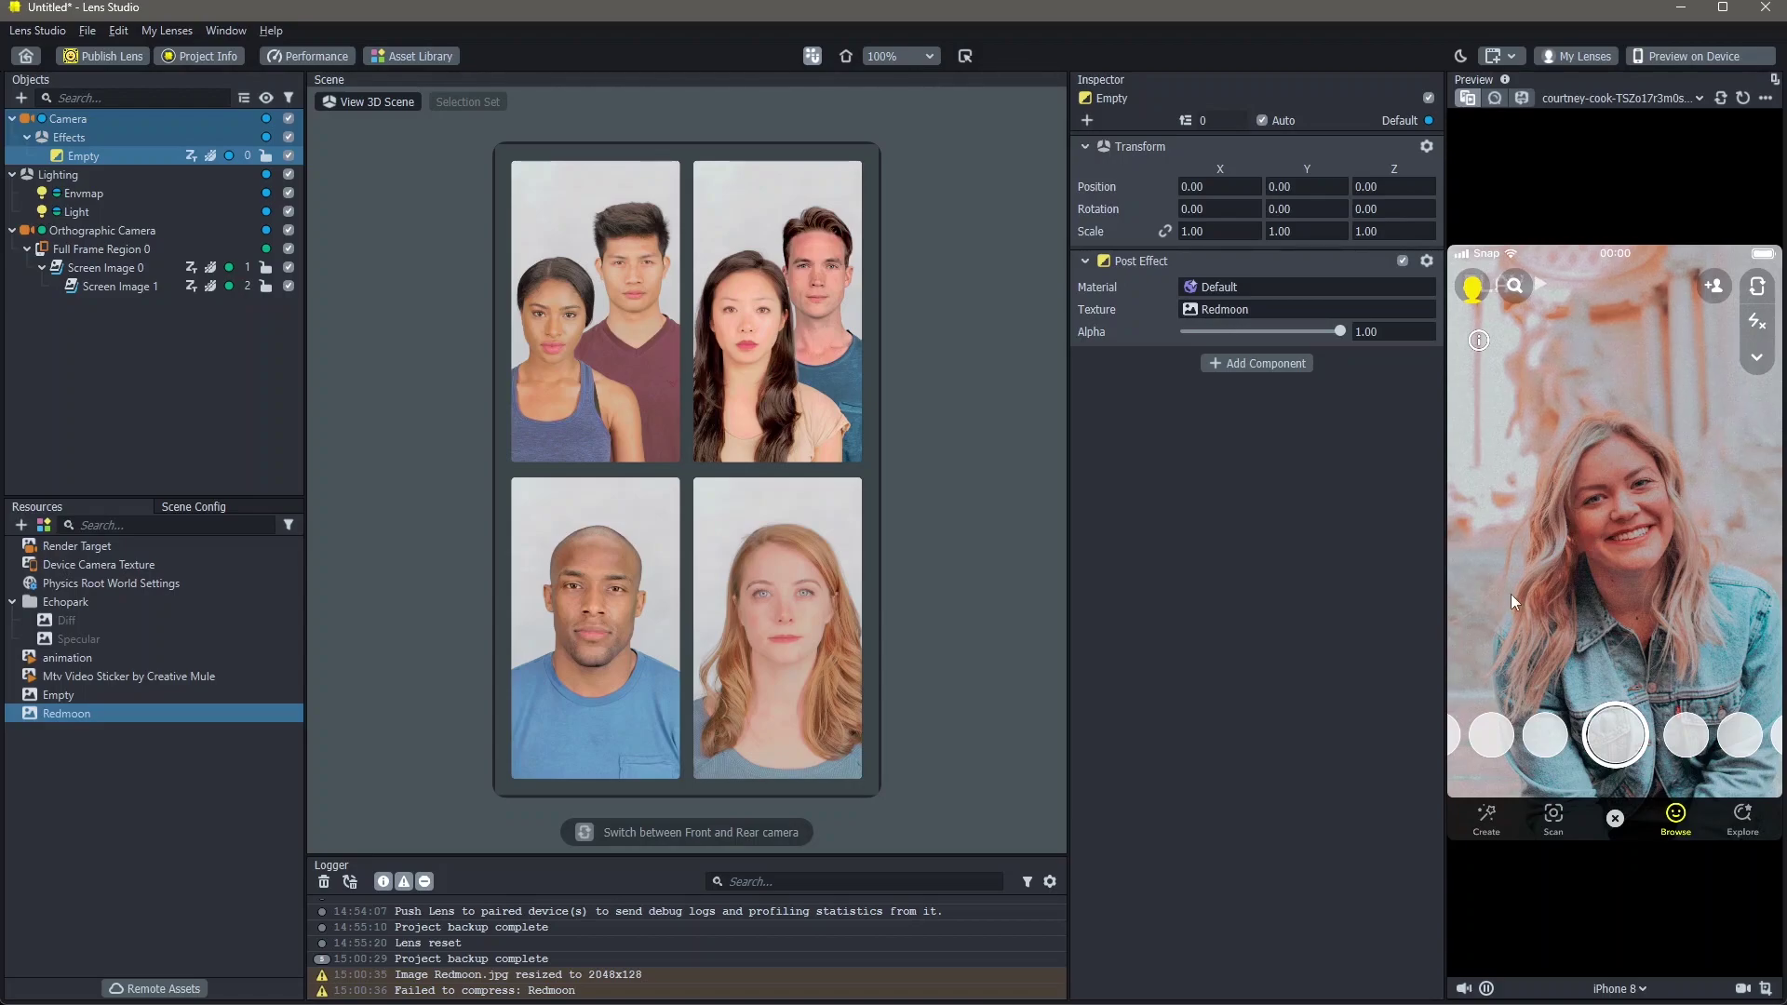
pyautogui.moveTo(1292, 333)
pyautogui.mouseDown()
pyautogui.moveTo(1275, 335)
pyautogui.moveTo(1299, 343)
pyautogui.mouseUp()
pyautogui.click(283, 330)
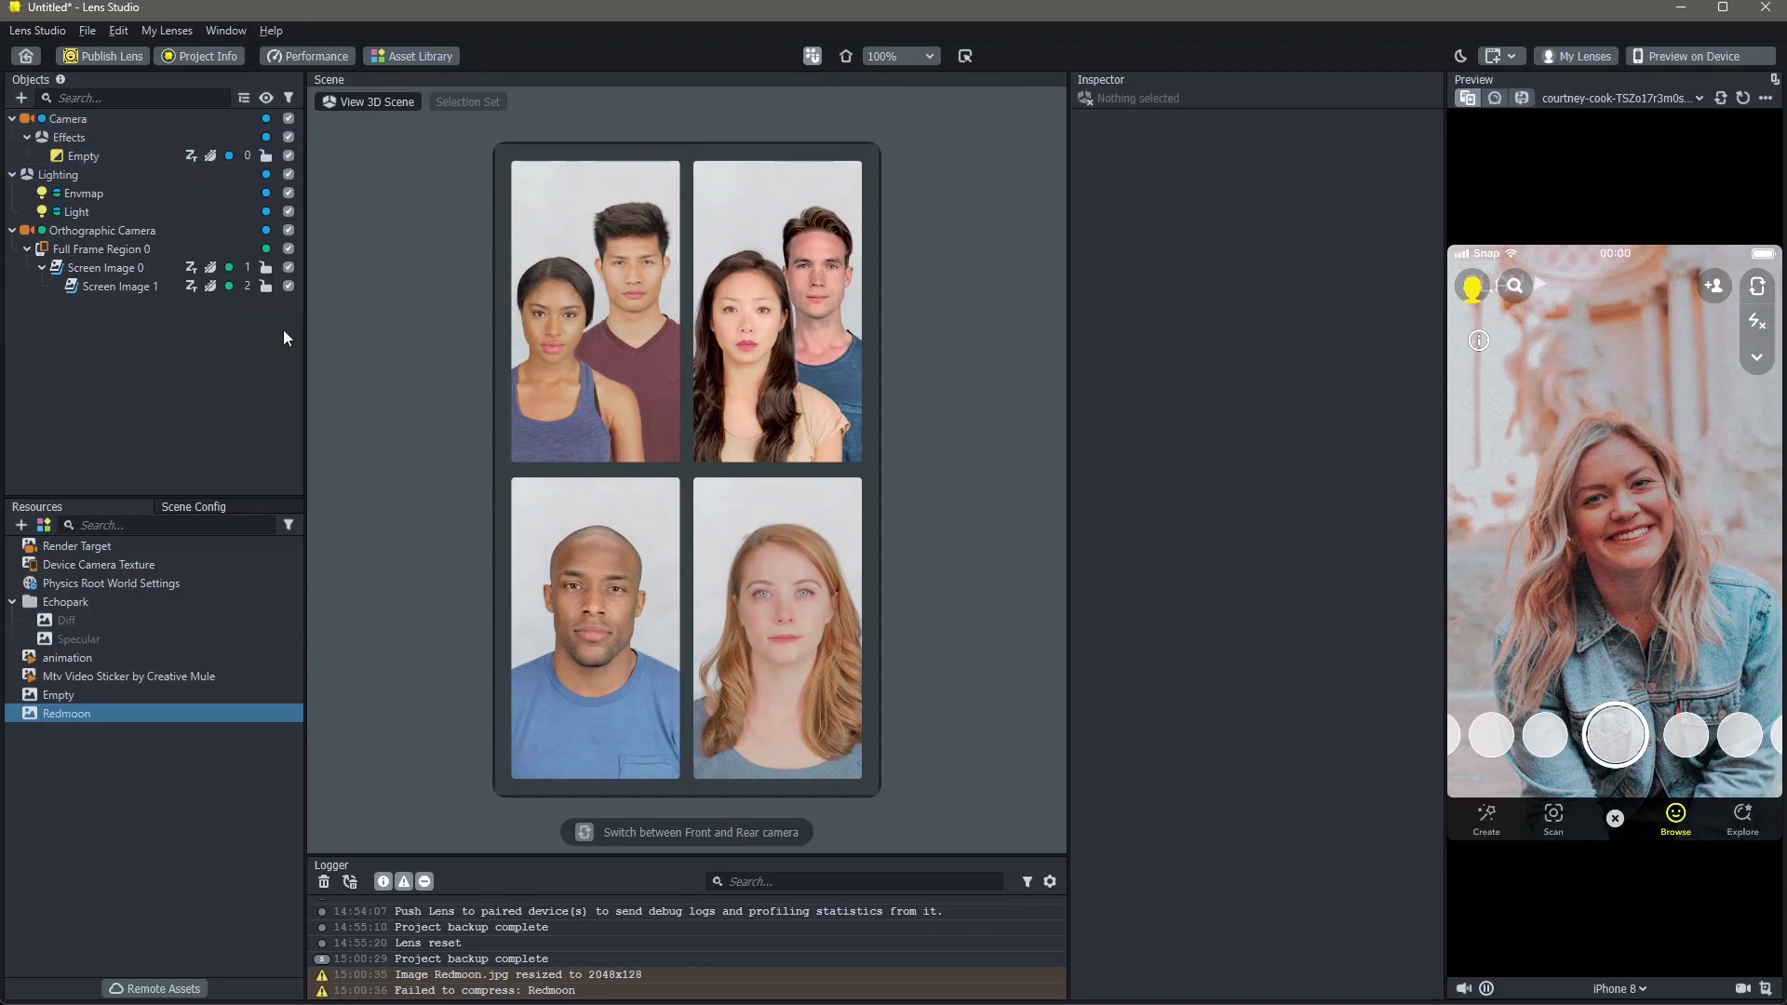